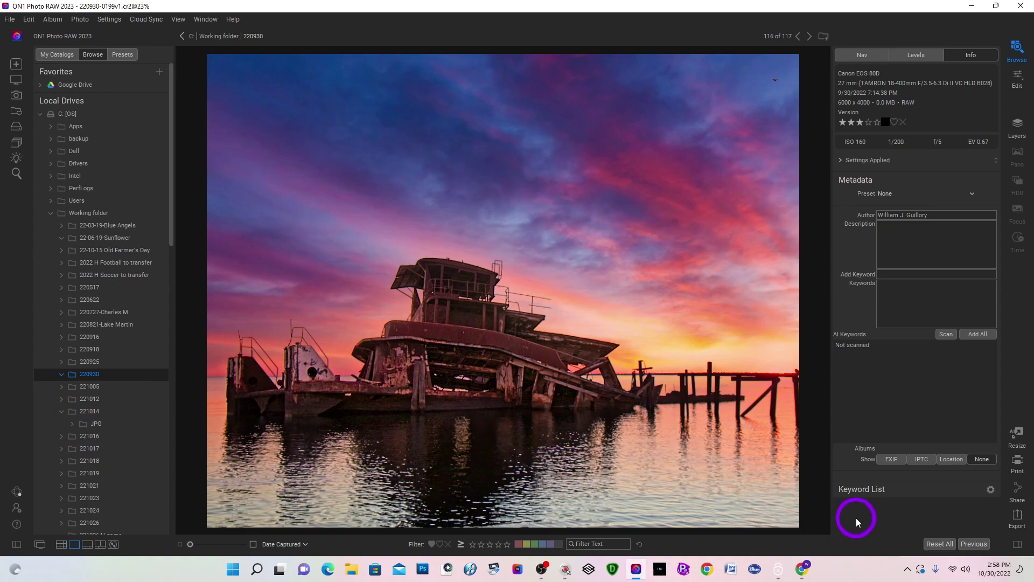
- Step back to the original unedited 220930-0199.cr2, image 115 of 117
{"action": "key", "text": "Left"}
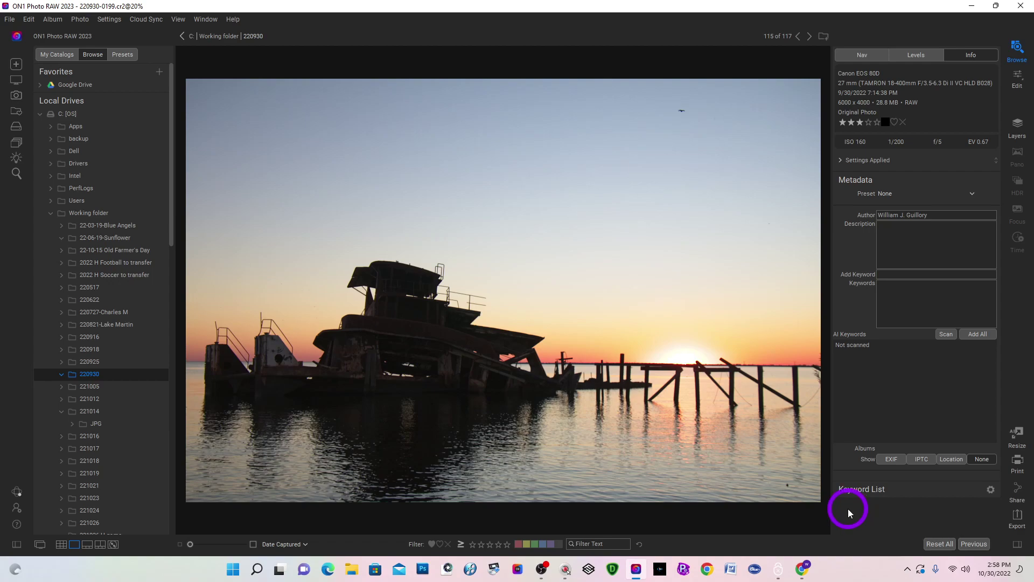
- Zoom Google Maps into Lake Pontchartrain's north shore and pan over to Madisonville
{"action": "left_click", "coordinate": [799, 568]}
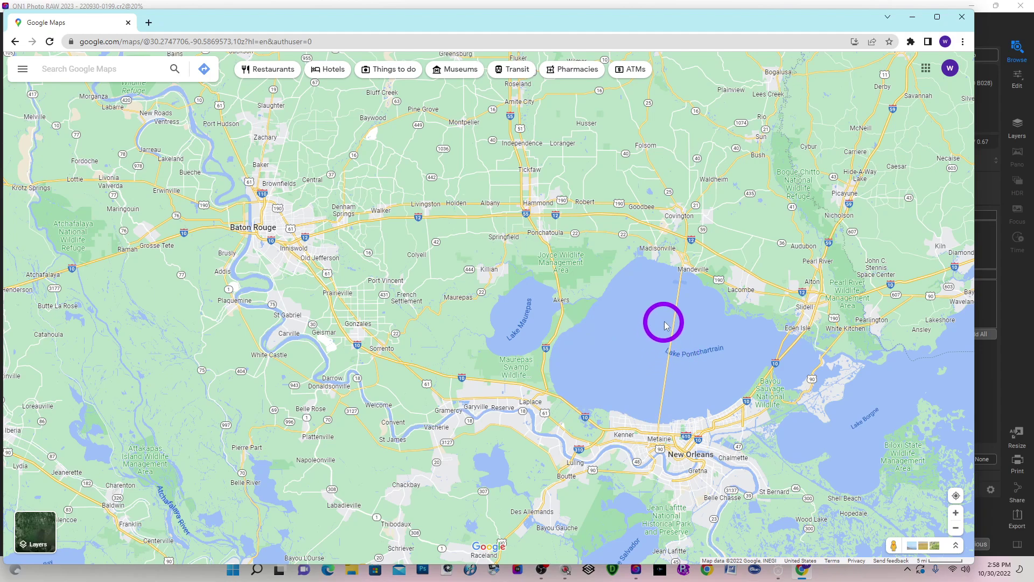
{"action": "scroll", "coordinate": [665, 315], "scroll_direction": "up", "scroll_amount": 3}
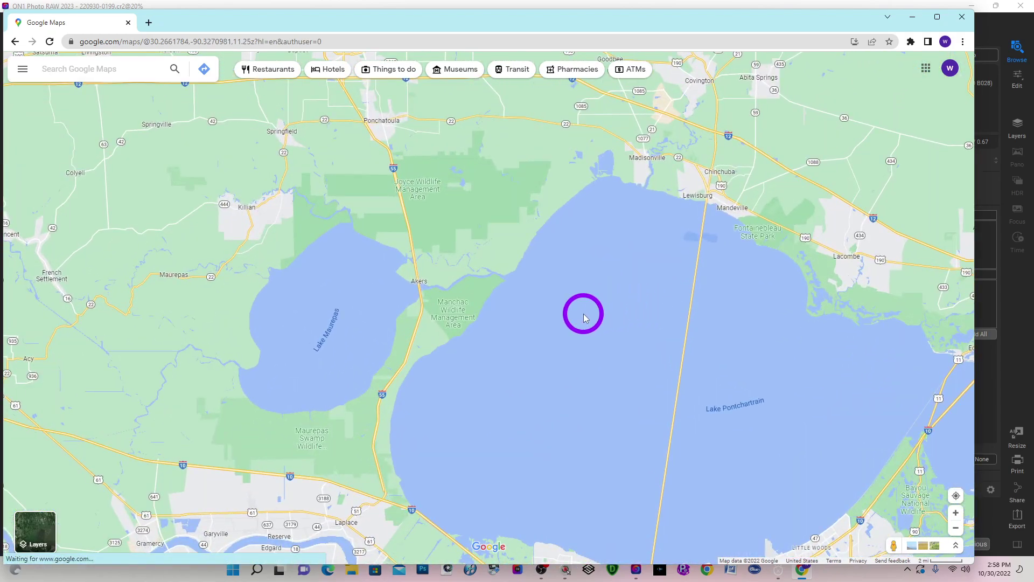
{"action": "scroll", "coordinate": [580, 315], "scroll_direction": "down", "scroll_amount": 3}
{"action": "scroll", "coordinate": [578, 320], "scroll_direction": "down", "scroll_amount": 1}
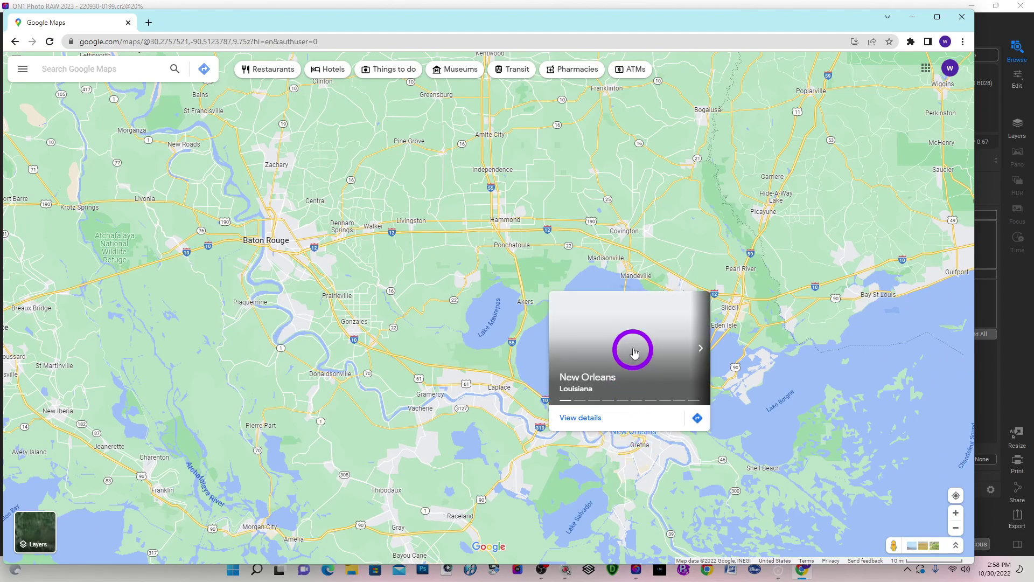
{"action": "scroll", "coordinate": [612, 289], "scroll_direction": "up", "scroll_amount": 5}
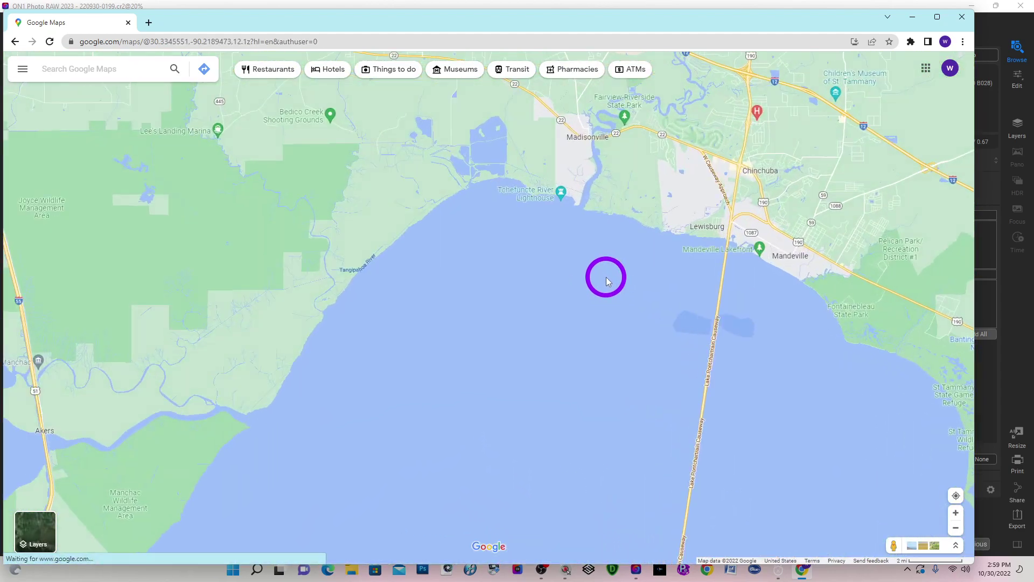
{"action": "left_click_drag", "start_coordinate": [608, 231], "coordinate": [593, 341]}
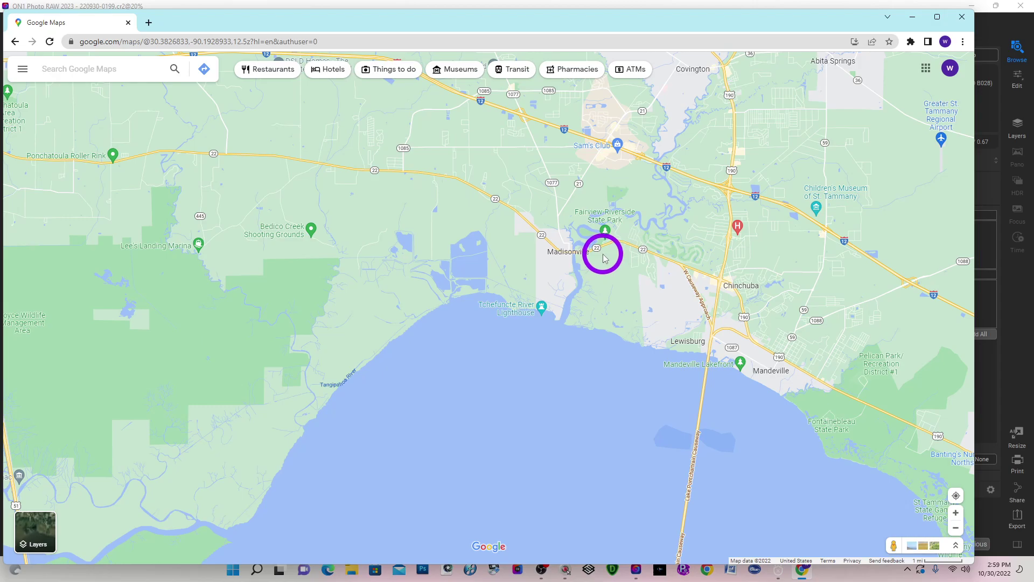
- Zoom along the Tchefuncte River to its mouth, showing the lighthouse and boat launch
{"action": "scroll", "coordinate": [595, 260], "scroll_direction": "up", "scroll_amount": 3}
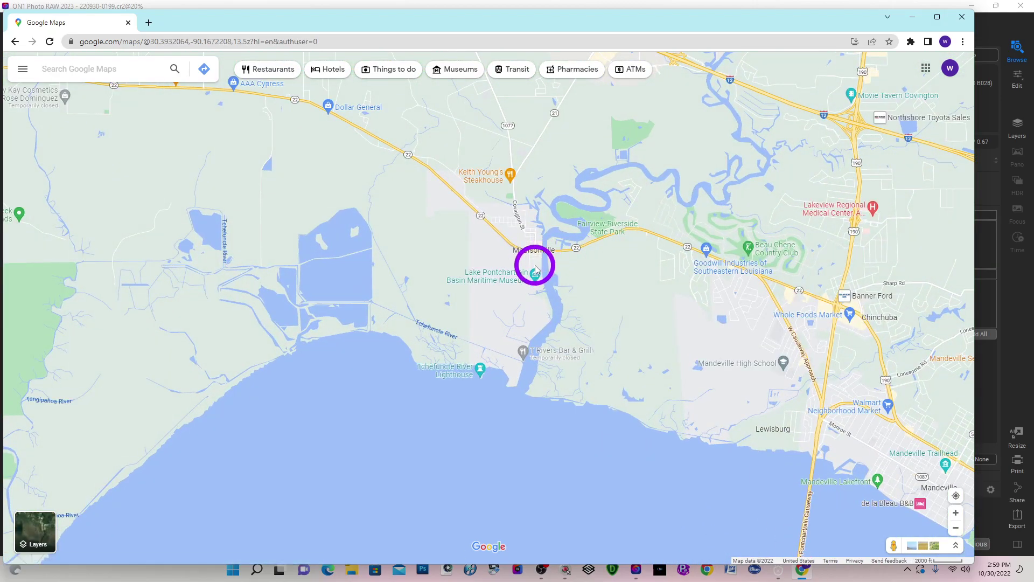
{"action": "scroll", "coordinate": [539, 296], "scroll_direction": "up", "scroll_amount": 2}
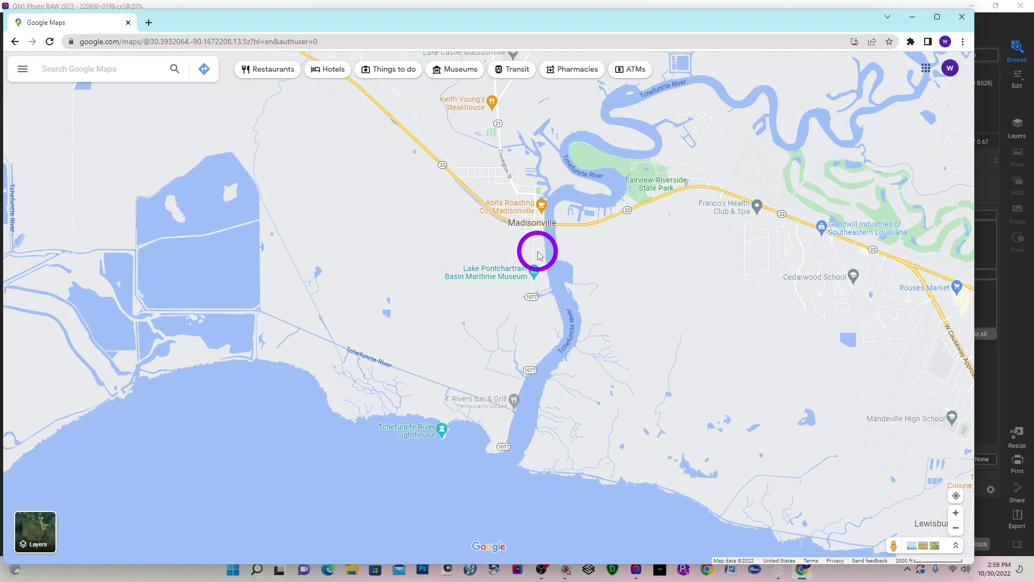
{"action": "scroll", "coordinate": [540, 331], "scroll_direction": "up", "scroll_amount": 1}
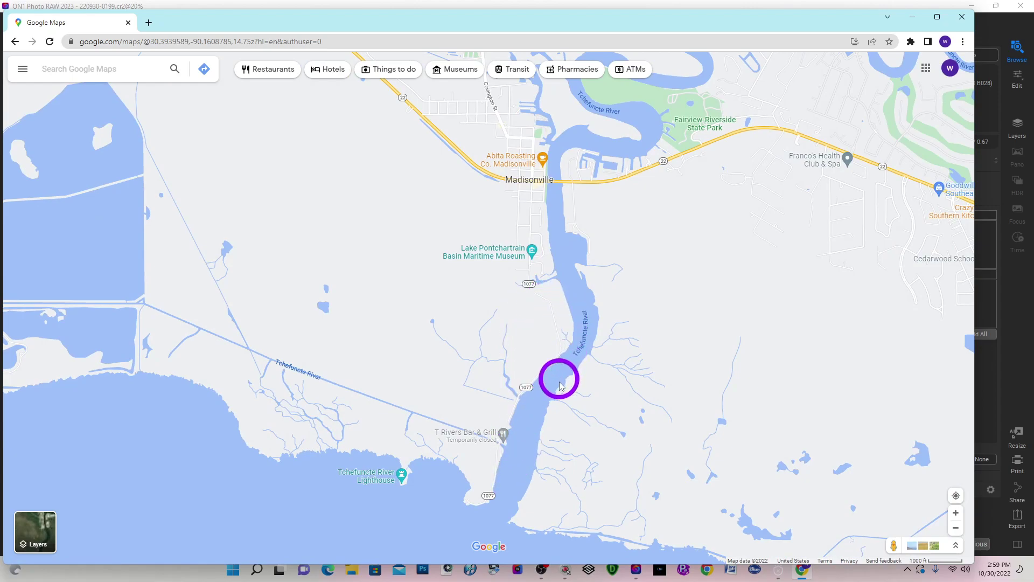
{"action": "left_click_drag", "start_coordinate": [514, 460], "coordinate": [528, 339]}
{"action": "scroll", "coordinate": [528, 342], "scroll_direction": "up", "scroll_amount": 2}
{"action": "scroll", "coordinate": [528, 341], "scroll_direction": "up", "scroll_amount": 3}
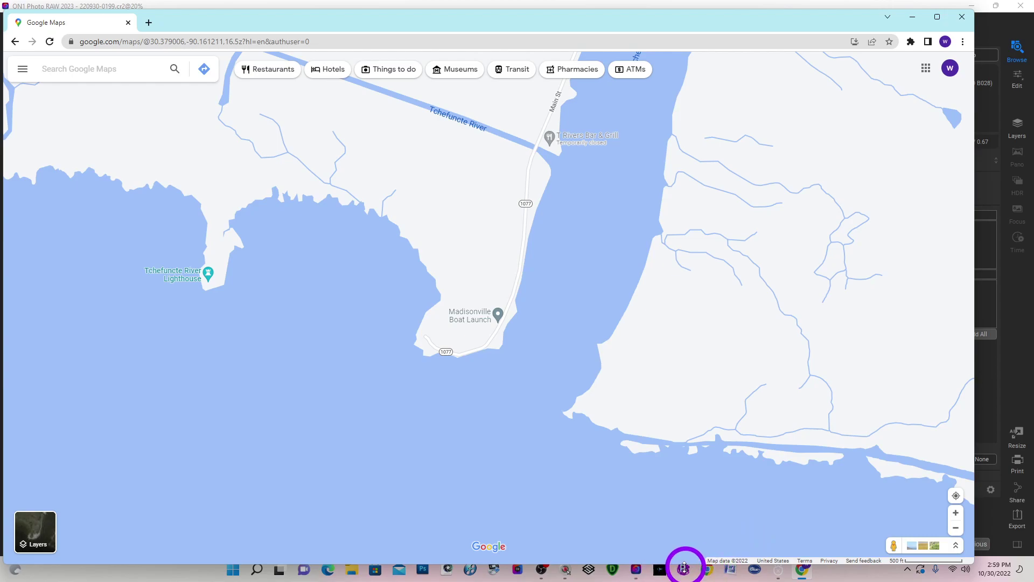
{"action": "left_click", "coordinate": [636, 570]}
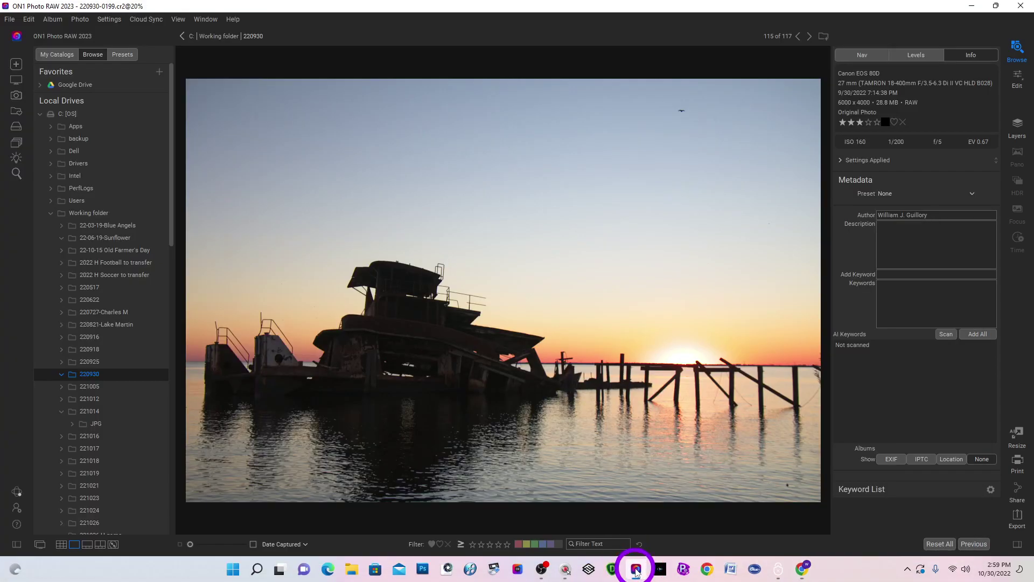
{"action": "key", "text": "g"}
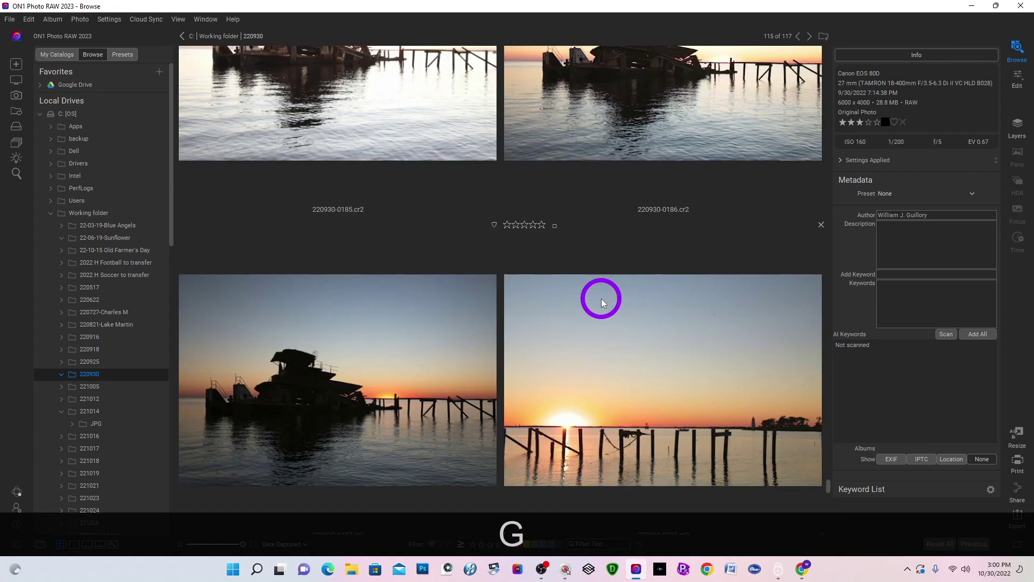
{"action": "scroll", "coordinate": [601, 298], "scroll_direction": "up", "scroll_amount": 5}
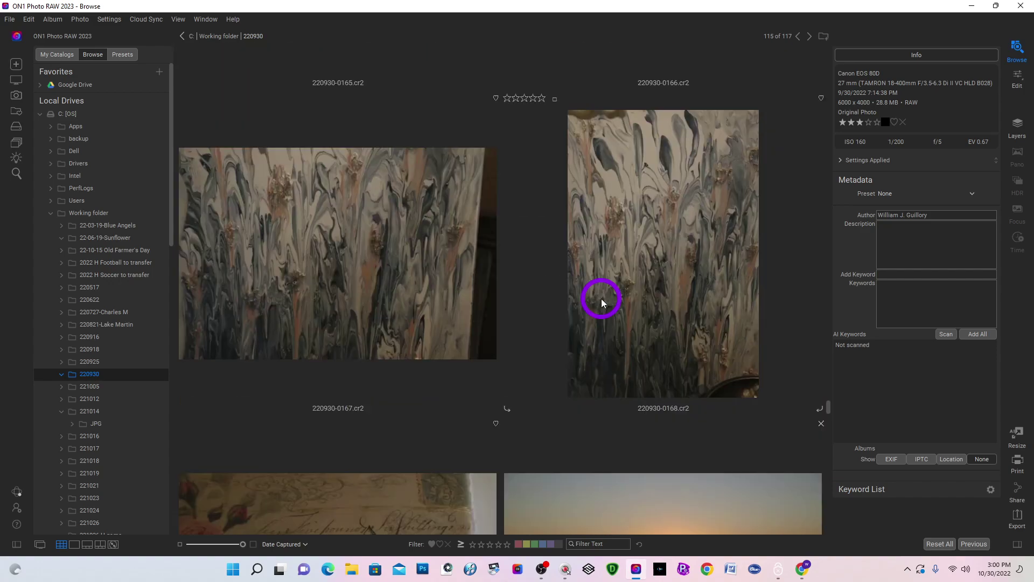
{"action": "scroll", "coordinate": [601, 298], "scroll_direction": "down", "scroll_amount": 3}
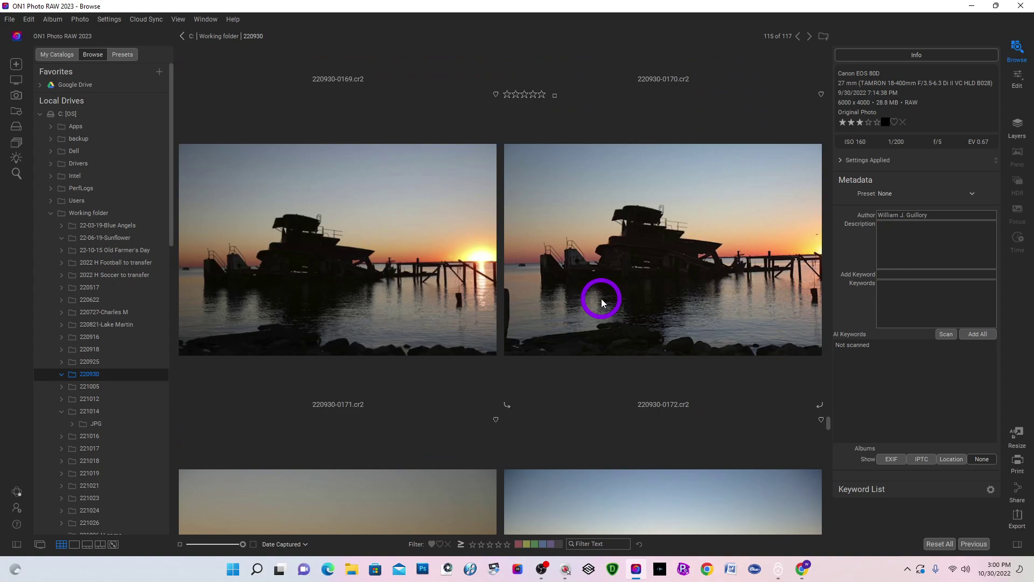
{"action": "scroll", "coordinate": [602, 303], "scroll_direction": "down", "scroll_amount": 2}
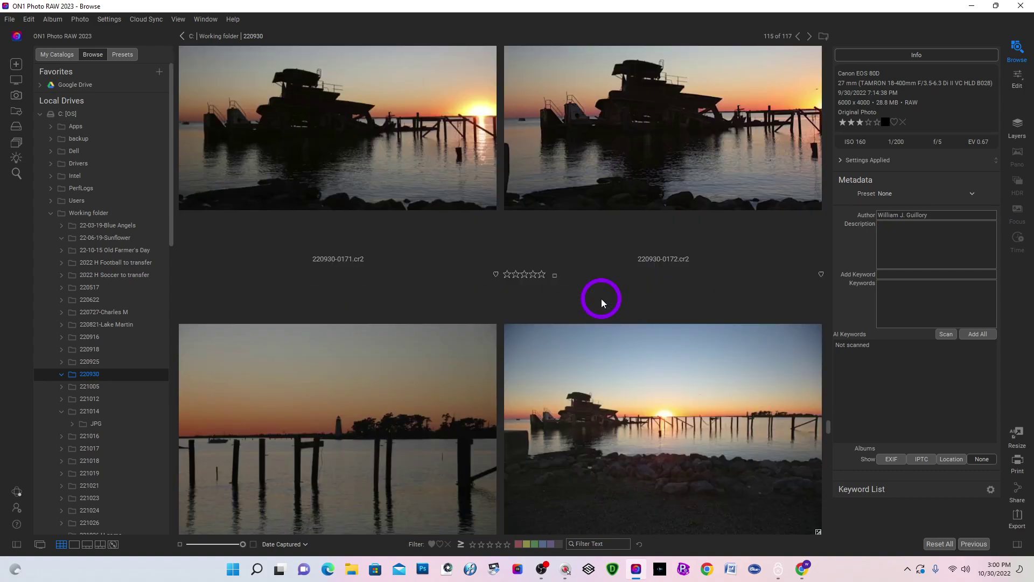
{"action": "scroll", "coordinate": [601, 299], "scroll_direction": "up", "scroll_amount": 2}
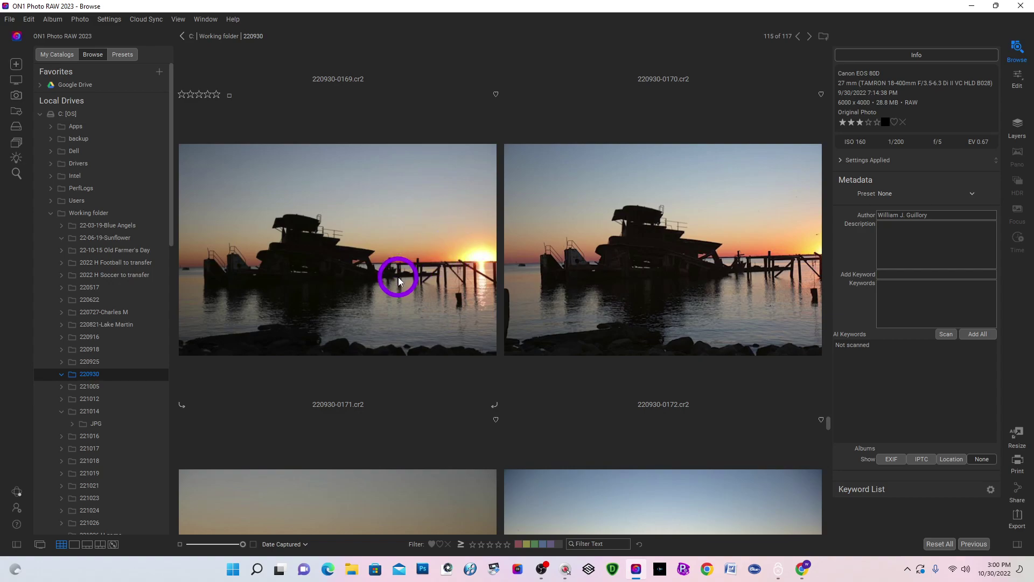
{"action": "scroll", "coordinate": [412, 267], "scroll_direction": "down", "scroll_amount": 3}
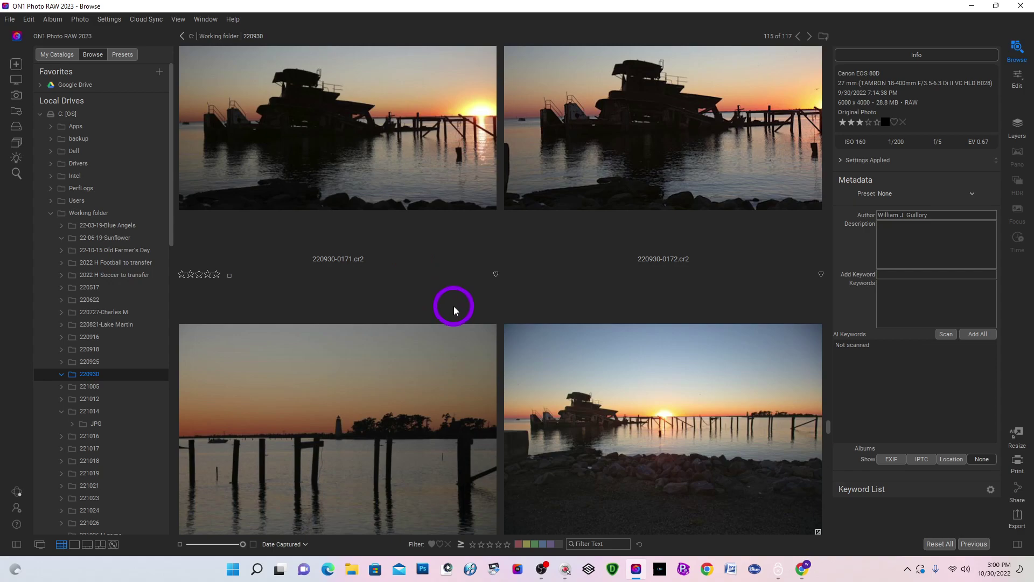
{"action": "scroll", "coordinate": [451, 298], "scroll_direction": "down", "scroll_amount": 3}
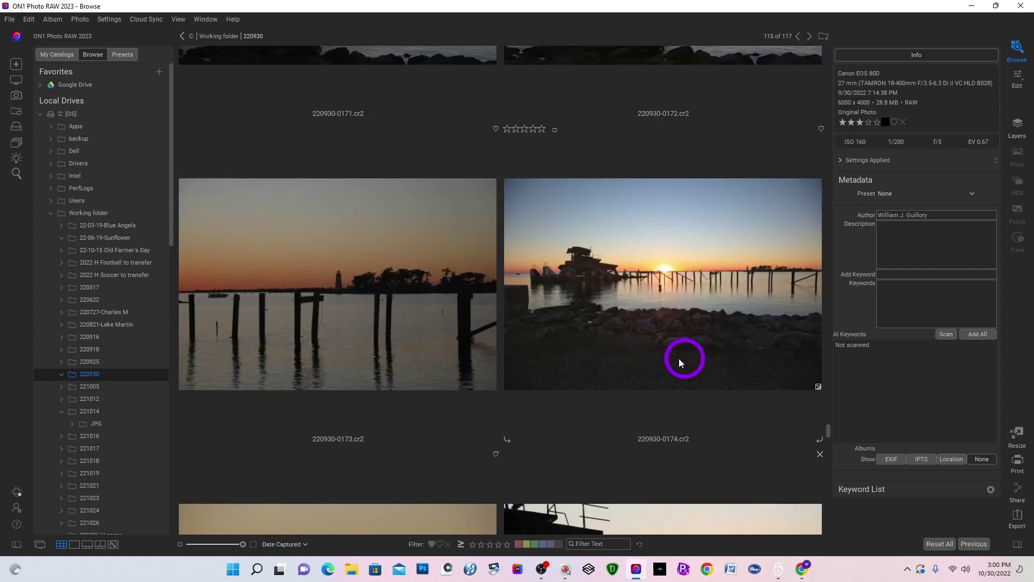
{"action": "double_click", "coordinate": [603, 273]}
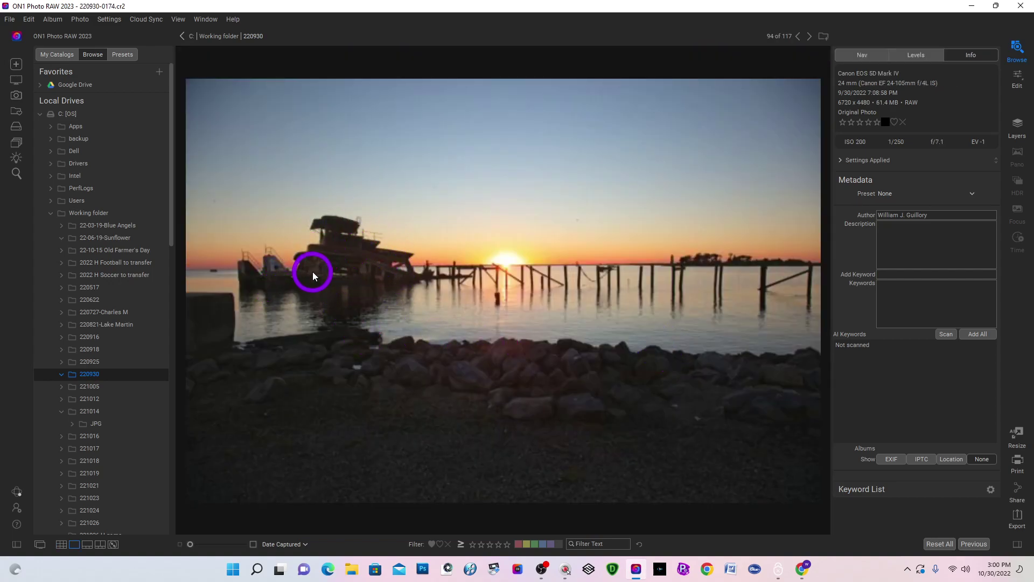
{"action": "left_click", "coordinate": [663, 264]}
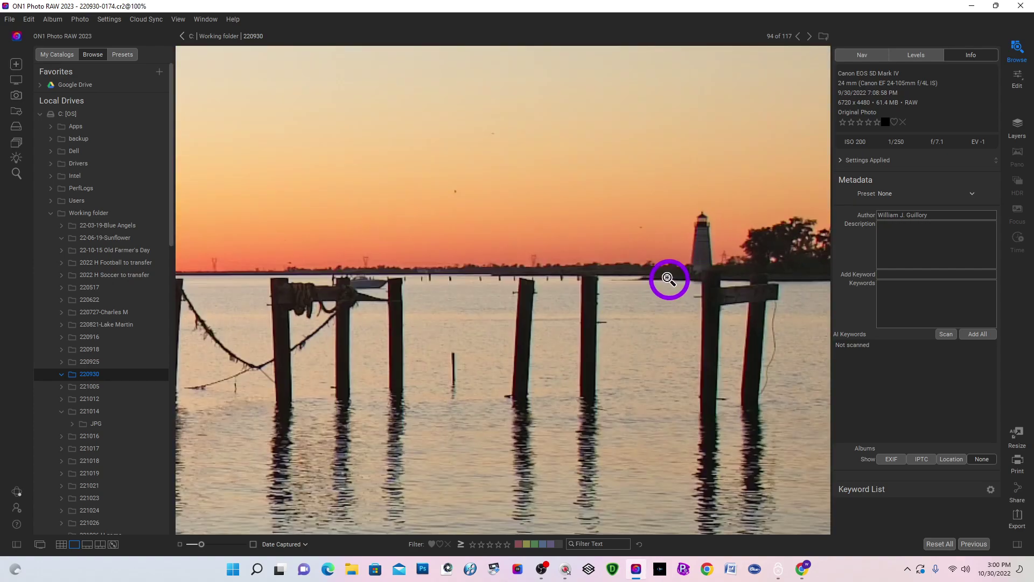
{"action": "left_click", "coordinate": [625, 310]}
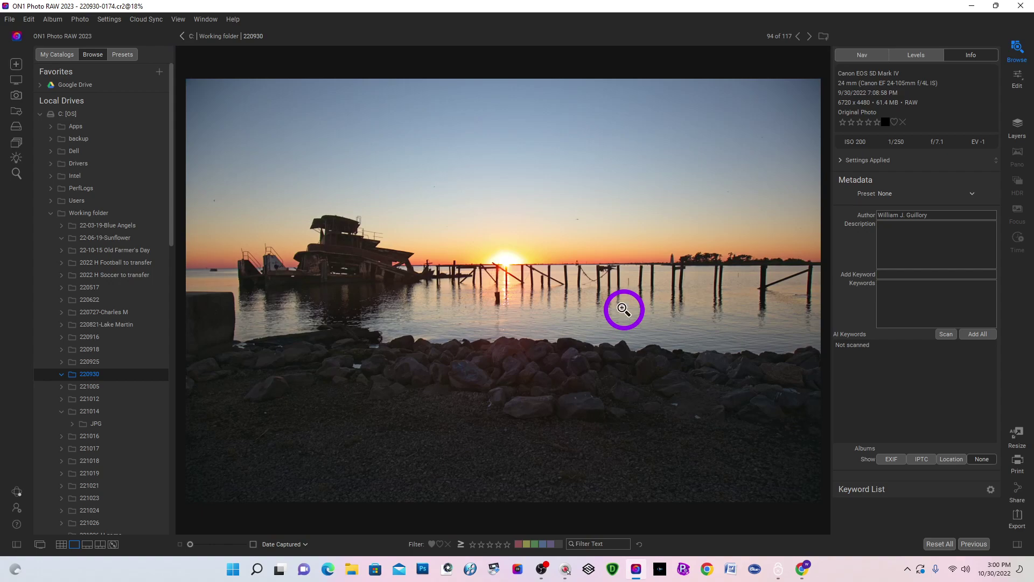
- Back in the grid, scroll down to the 220930-0199.cr2 thumbnail and select it
{"action": "key", "text": "g"}
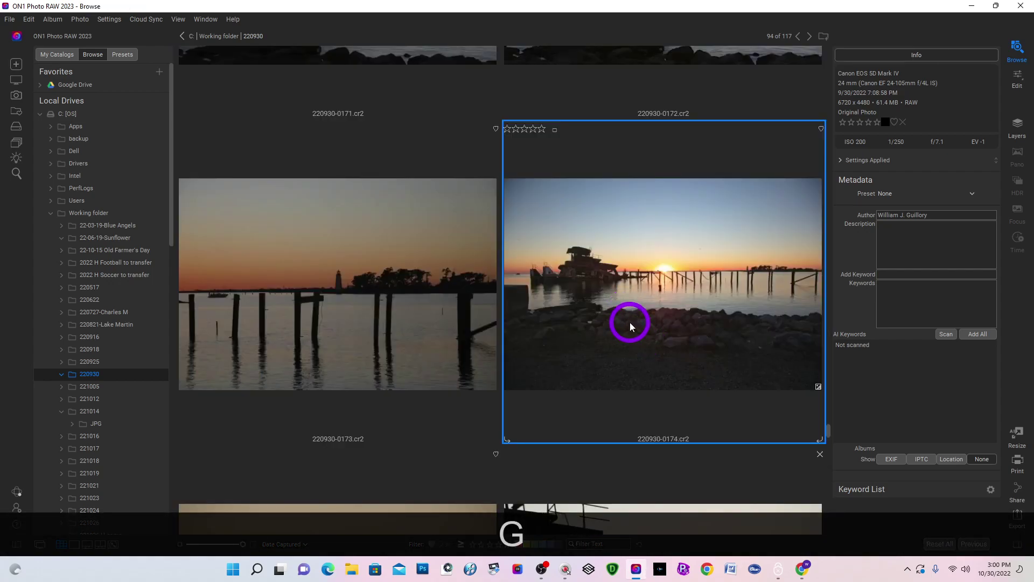
{"action": "scroll", "coordinate": [629, 324], "scroll_direction": "down", "scroll_amount": 4}
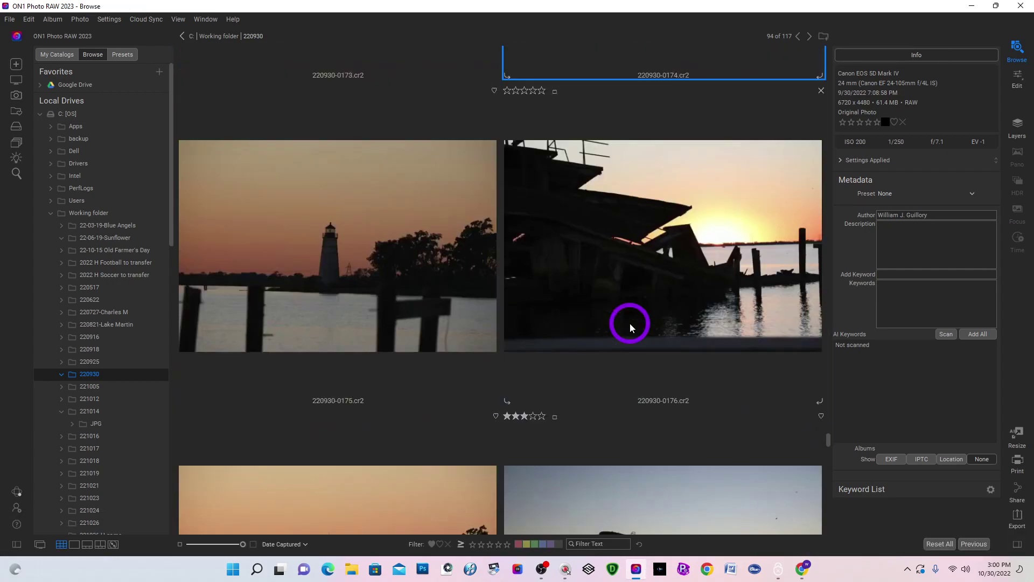
{"action": "scroll", "coordinate": [409, 440], "scroll_direction": "down", "scroll_amount": 1}
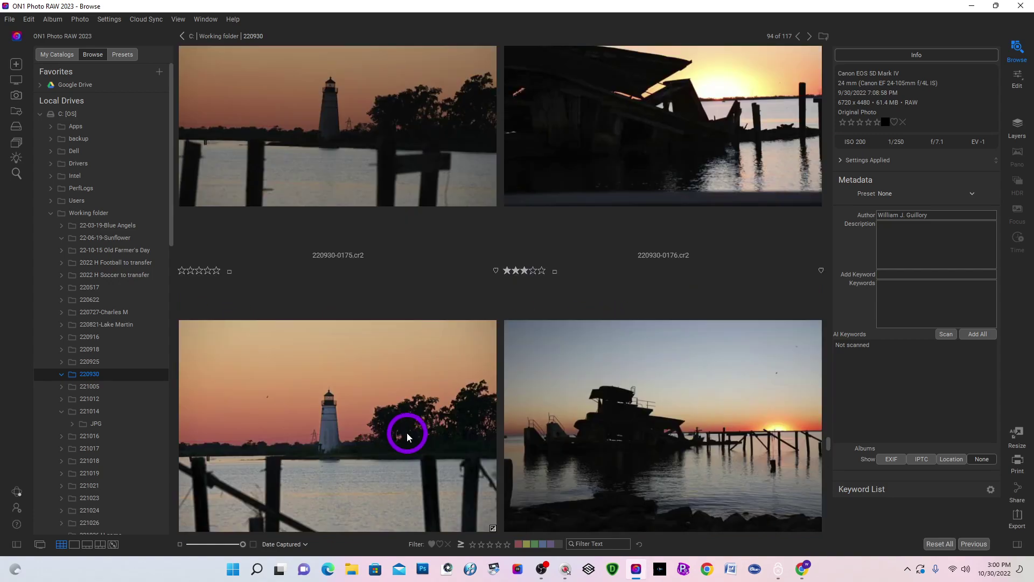
{"action": "scroll", "coordinate": [369, 439], "scroll_direction": "down", "scroll_amount": 2}
{"action": "scroll", "coordinate": [628, 306], "scroll_direction": "down", "scroll_amount": 2}
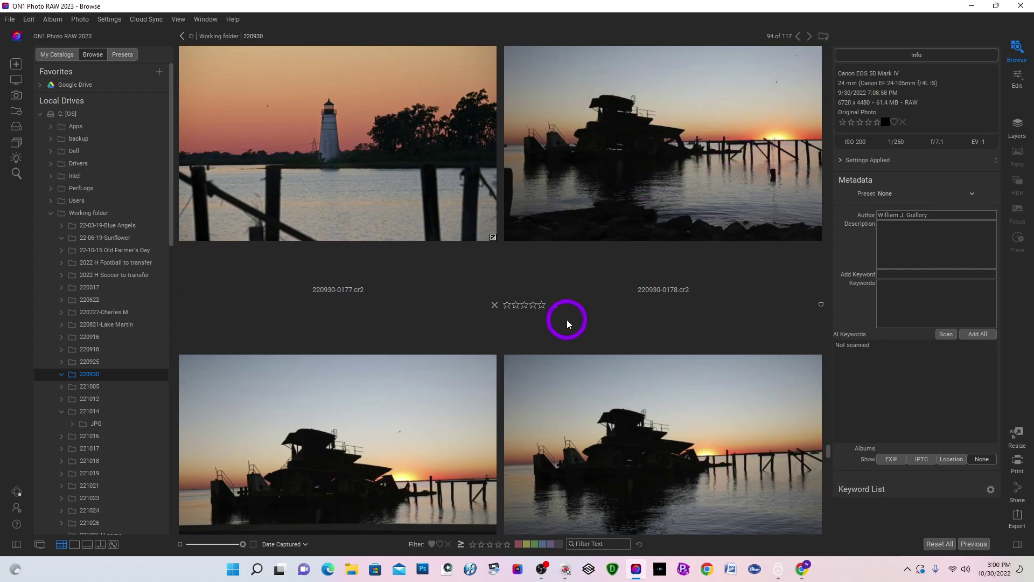
{"action": "scroll", "coordinate": [567, 318], "scroll_direction": "down", "scroll_amount": 2}
{"action": "scroll", "coordinate": [567, 318], "scroll_direction": "down", "scroll_amount": 8}
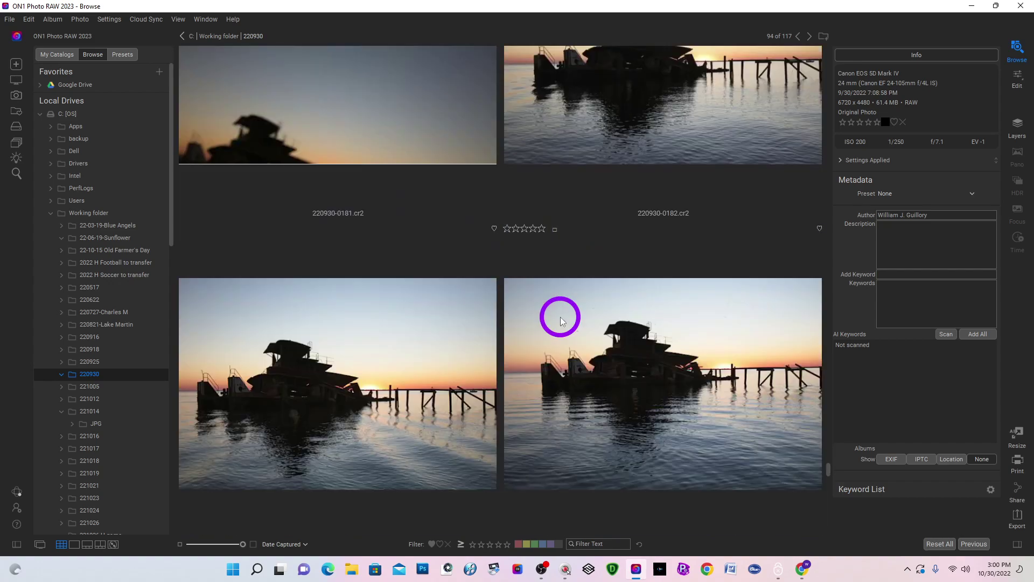
{"action": "scroll", "coordinate": [560, 317], "scroll_direction": "down", "scroll_amount": 2}
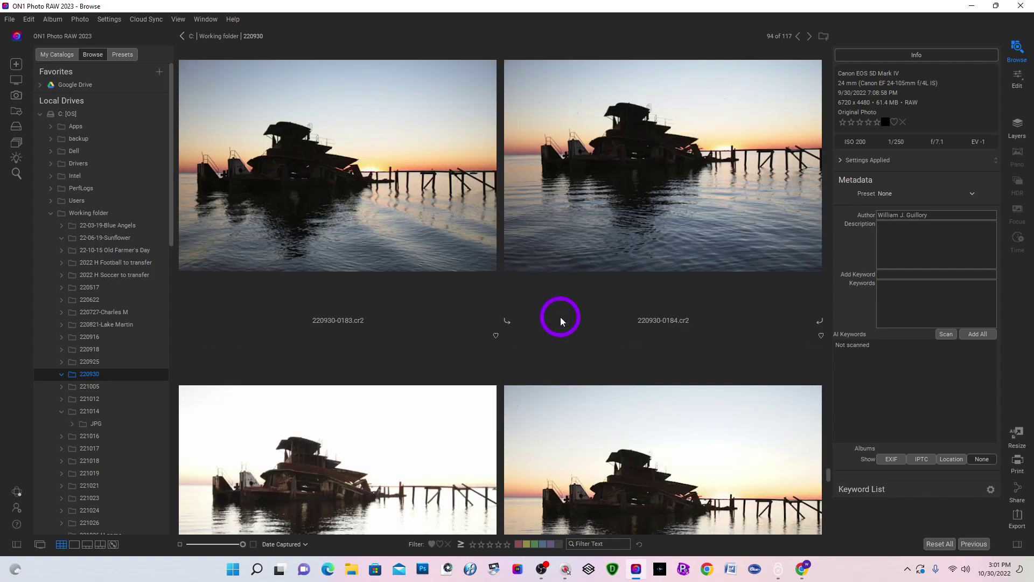
{"action": "scroll", "coordinate": [561, 316], "scroll_direction": "down", "scroll_amount": 3}
{"action": "scroll", "coordinate": [561, 318], "scroll_direction": "down", "scroll_amount": 7}
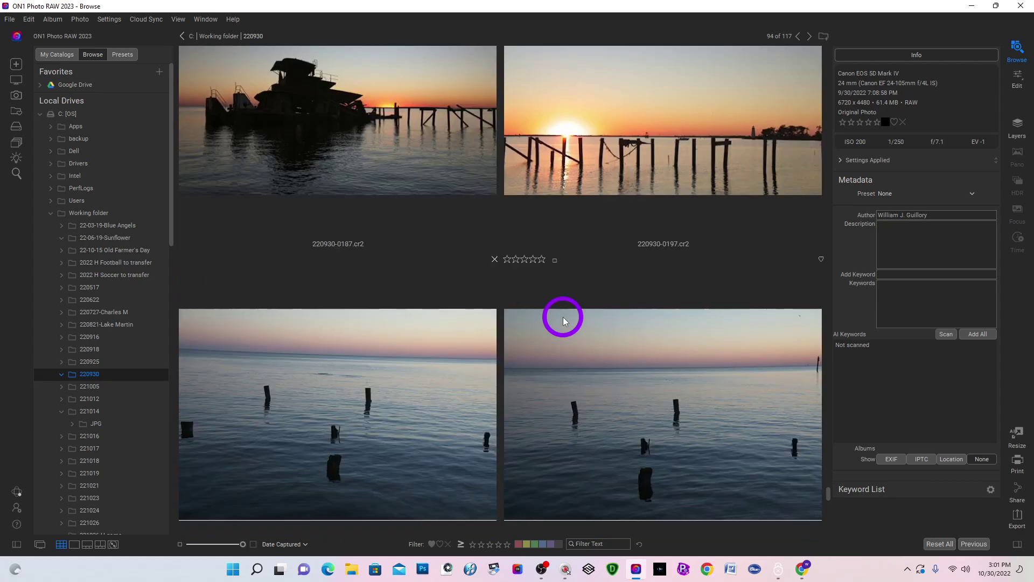
{"action": "scroll", "coordinate": [563, 317], "scroll_direction": "down", "scroll_amount": 8}
{"action": "scroll", "coordinate": [563, 317], "scroll_direction": "down", "scroll_amount": 10}
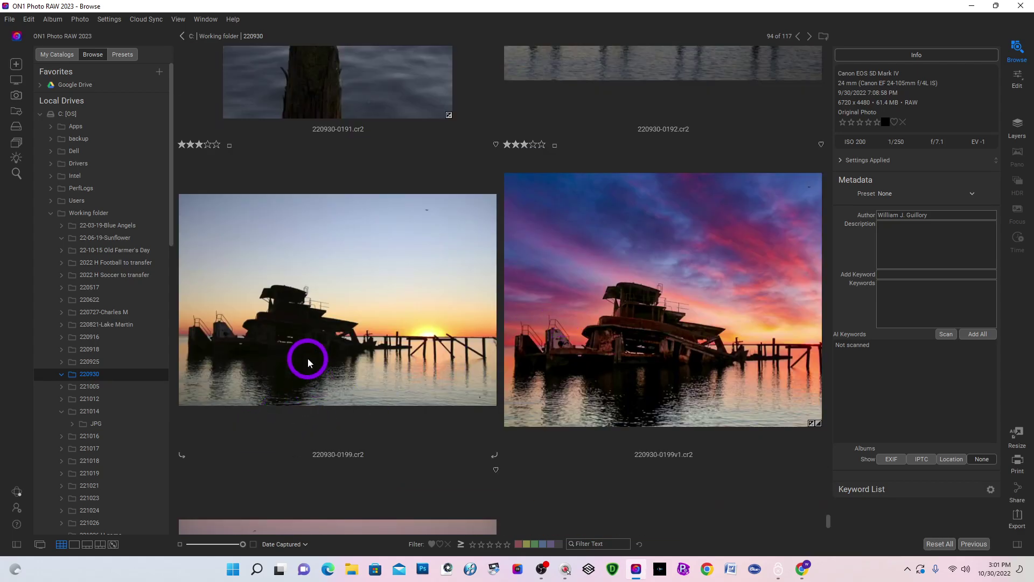
{"action": "left_click", "coordinate": [319, 349]}
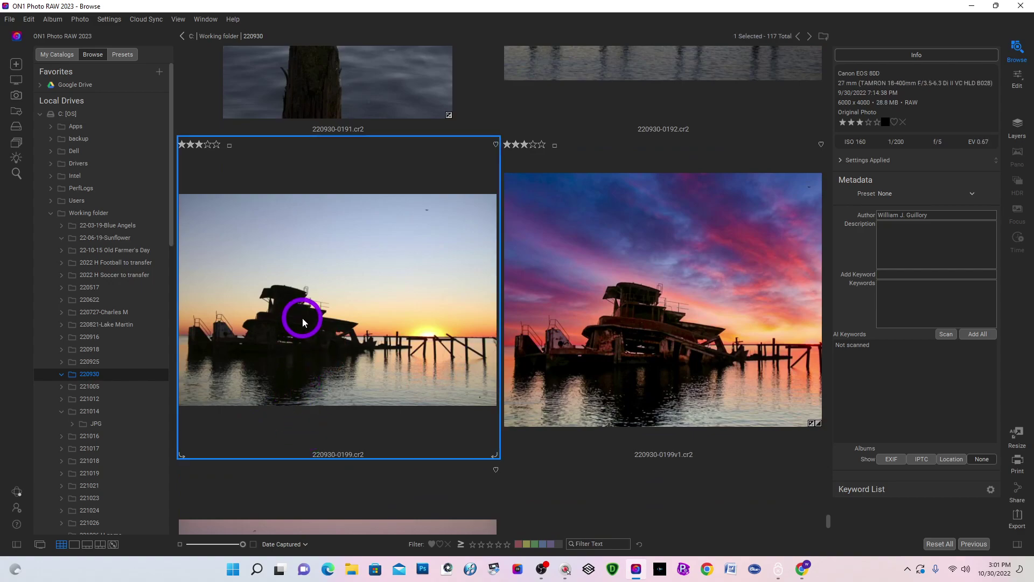
- Open 220930-0199.cr2 in single-photo view and bring it into the Edit module
{"action": "double_click", "coordinate": [307, 303]}
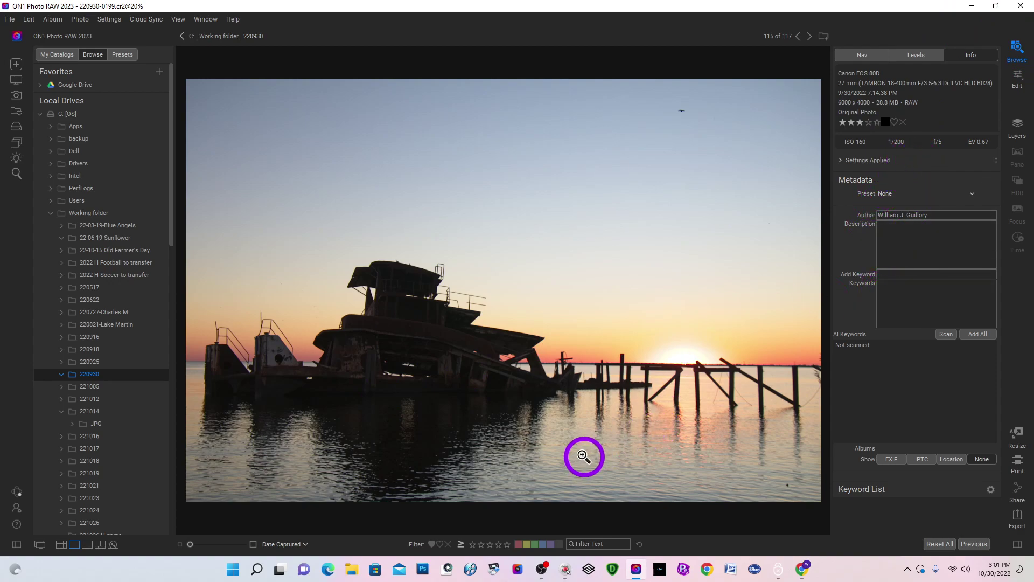
{"action": "left_click", "coordinate": [1018, 76]}
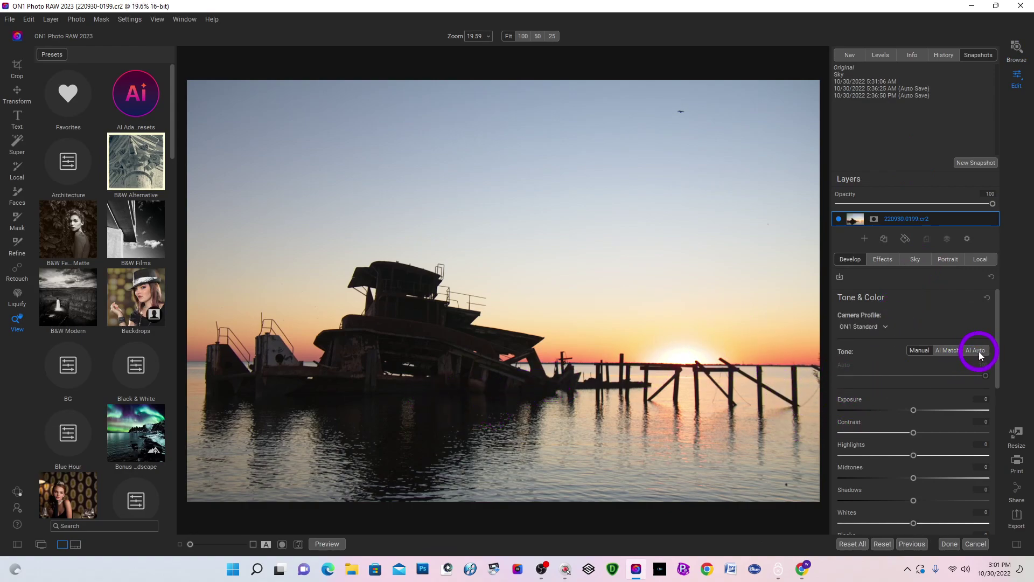
- Apply AI Auto tone, then set Exposure to 0.35 and lift Shadows to 66
{"action": "left_click", "coordinate": [978, 351]}
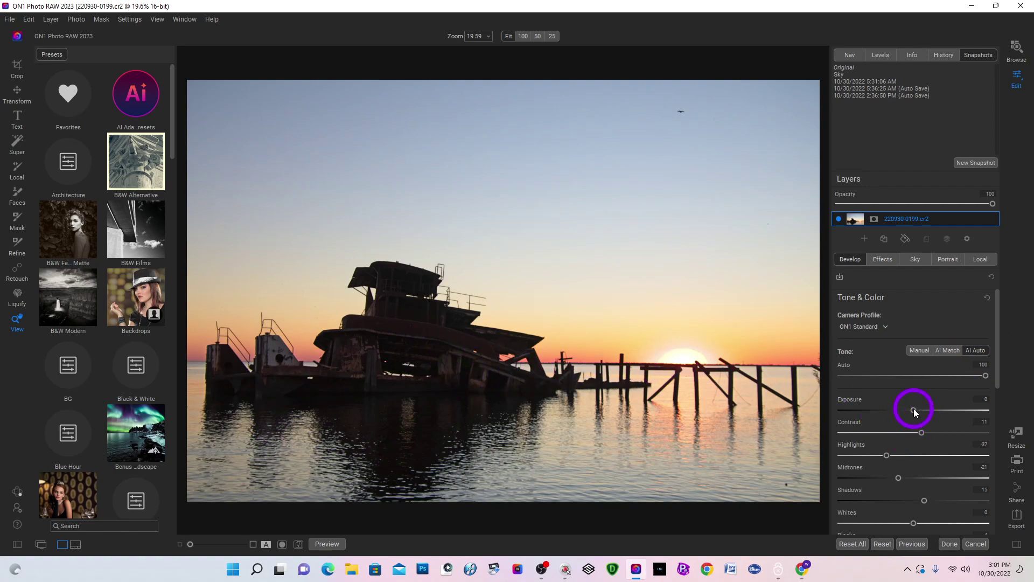
{"action": "left_click_drag", "start_coordinate": [913, 410], "coordinate": [919, 411]}
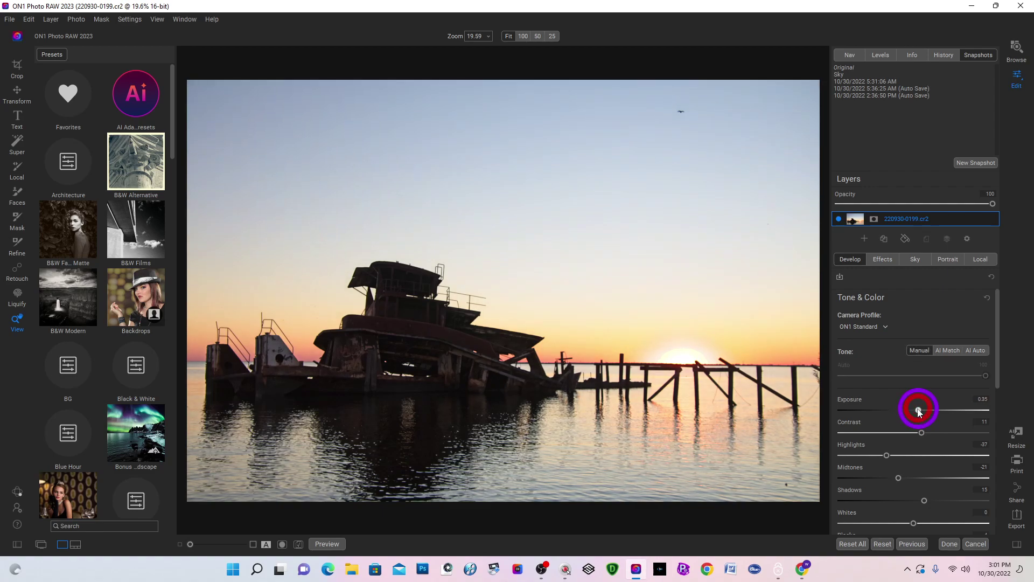
{"action": "scroll", "coordinate": [894, 458], "scroll_direction": "down", "scroll_amount": 1}
{"action": "scroll", "coordinate": [894, 455], "scroll_direction": "down", "scroll_amount": 2}
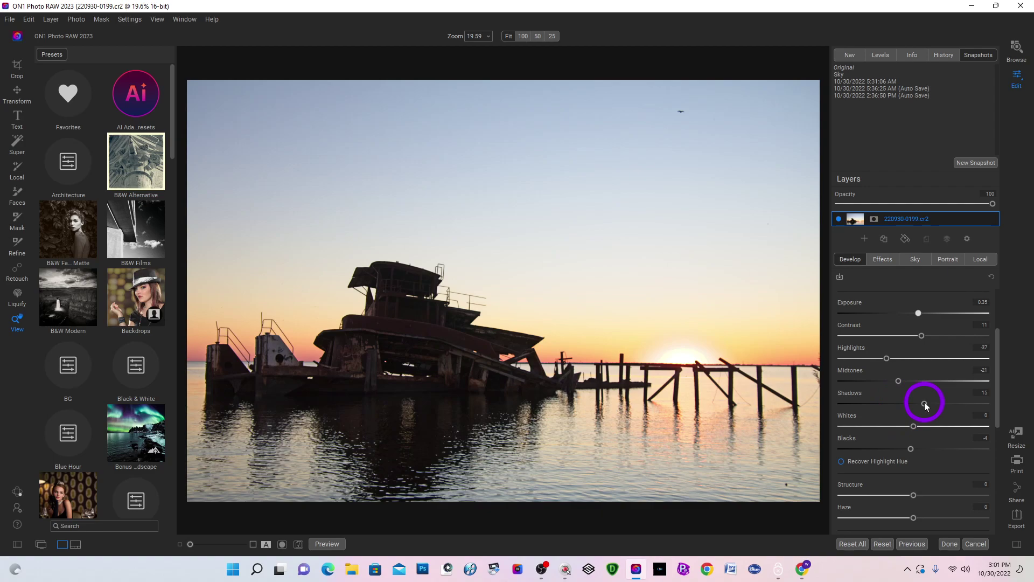
{"action": "left_click_drag", "start_coordinate": [925, 405], "coordinate": [961, 406]}
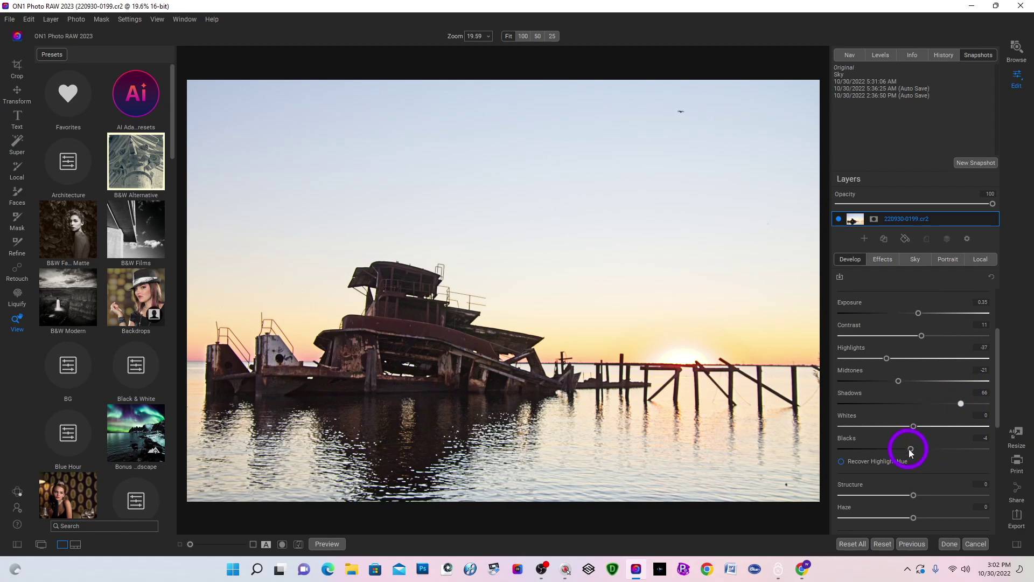
- With clipping warnings on, deepen the Blacks slightly and pull Whites to -100
{"action": "key", "text": "j"}
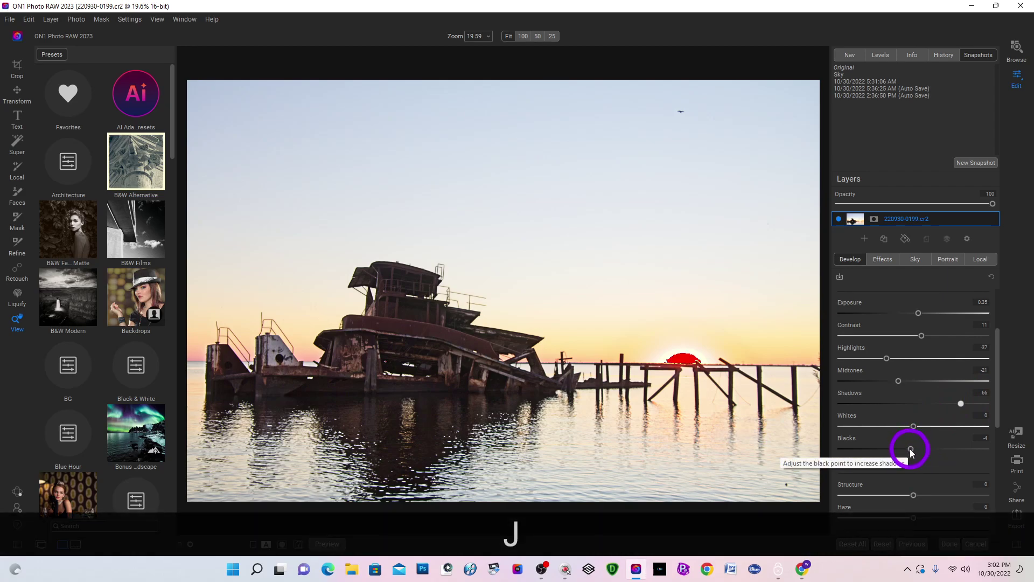
{"action": "left_click_drag", "start_coordinate": [911, 449], "coordinate": [908, 450]}
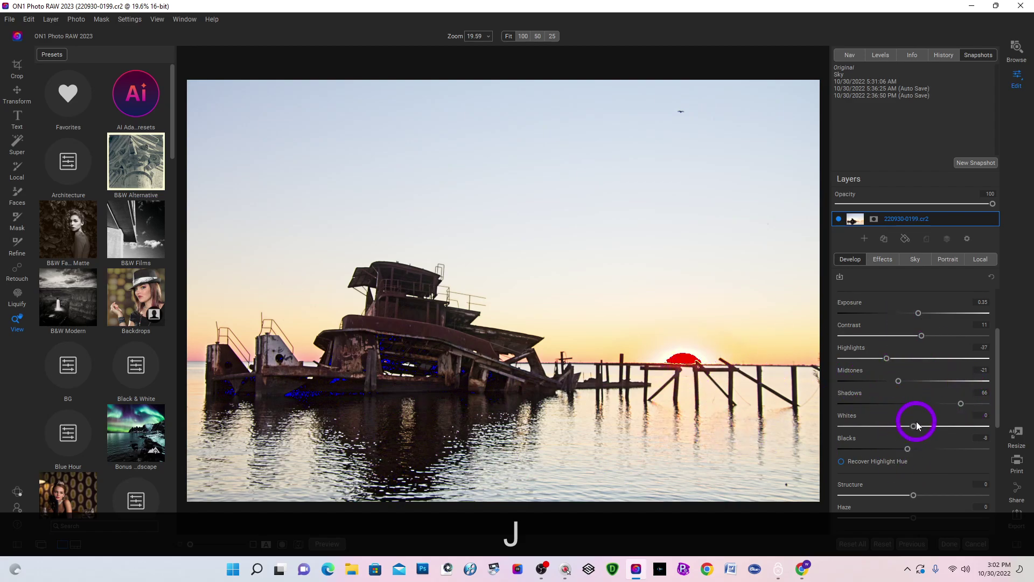
{"action": "left_click_drag", "start_coordinate": [914, 426], "coordinate": [825, 429]}
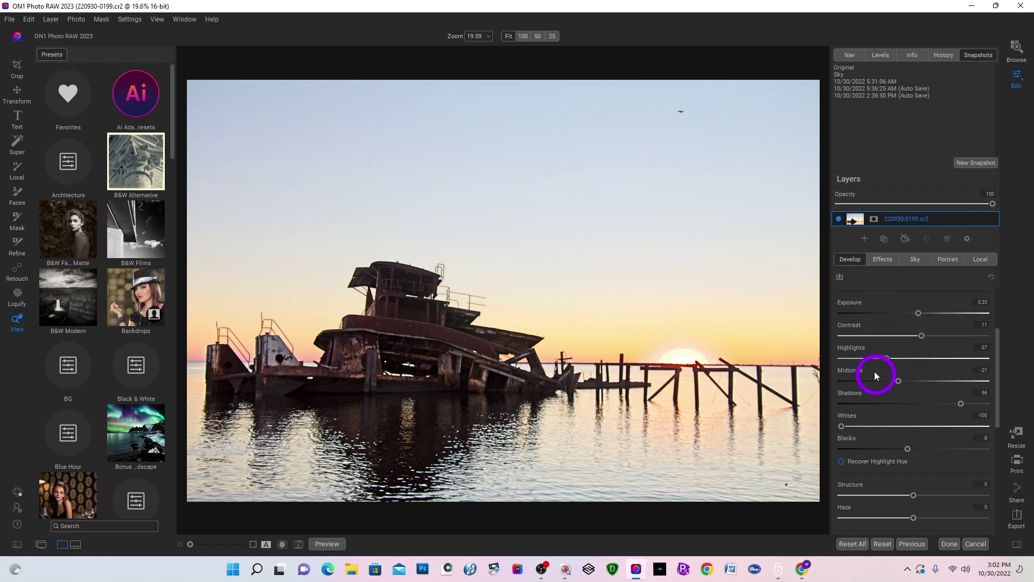
{"action": "scroll", "coordinate": [899, 331], "scroll_direction": "up", "scroll_amount": 3}
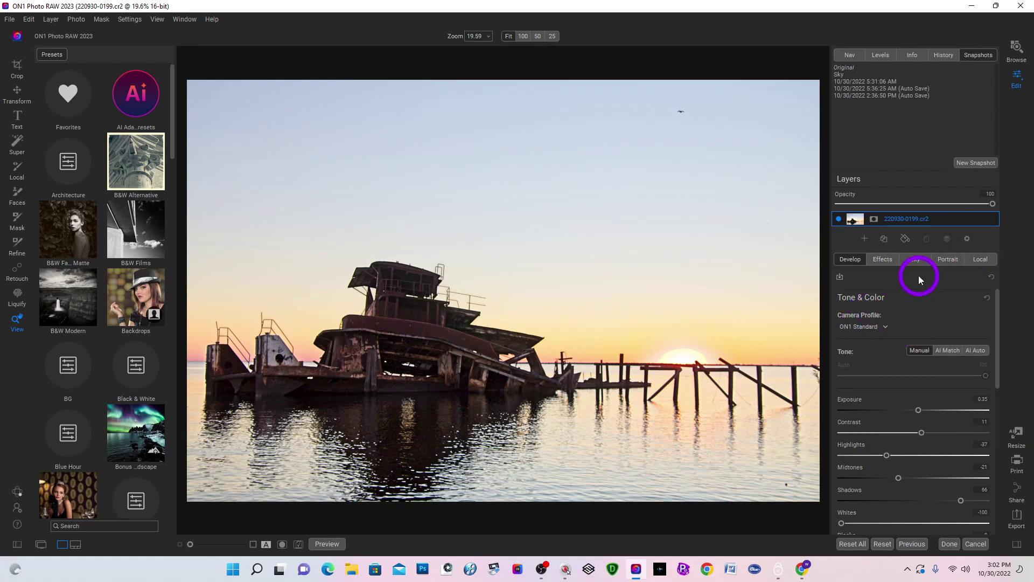
- Replace the sky with the Sunset 022 sky from Sky Swap AI's Sunset presets
{"action": "left_click", "coordinate": [915, 259]}
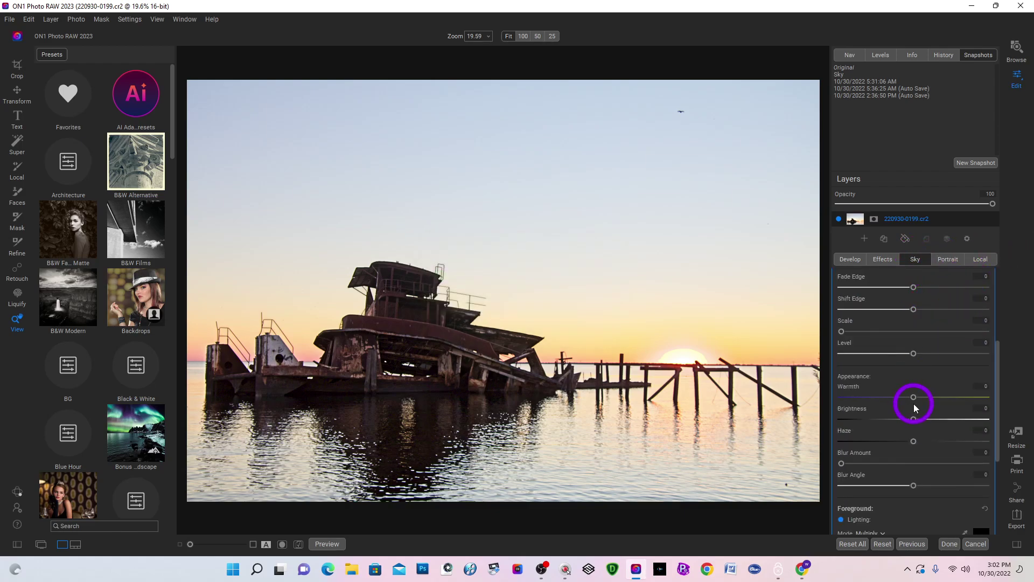
{"action": "scroll", "coordinate": [913, 402], "scroll_direction": "up", "scroll_amount": 5}
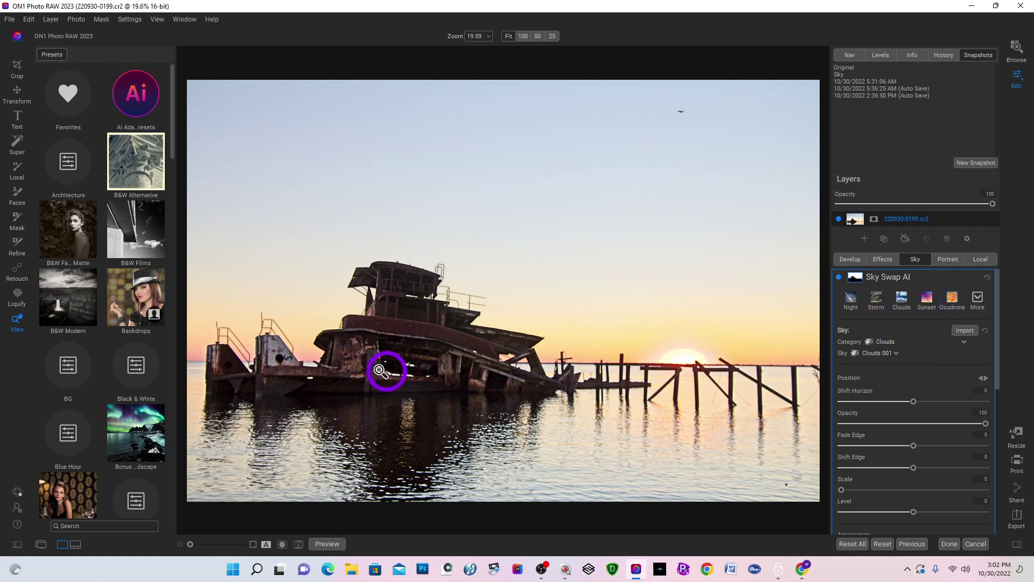
{"action": "left_click", "coordinate": [927, 304]}
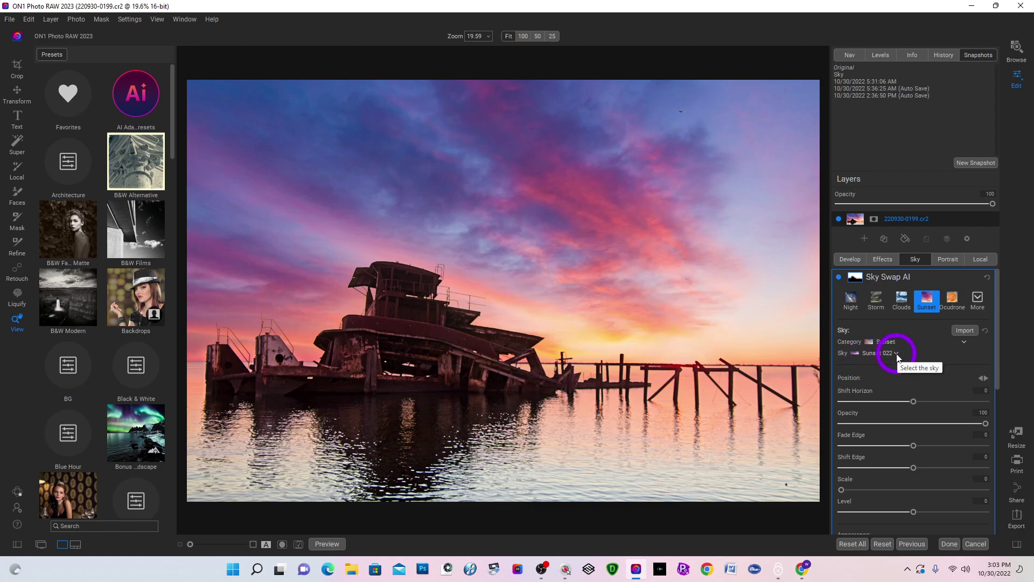
{"action": "left_click", "coordinate": [896, 353]}
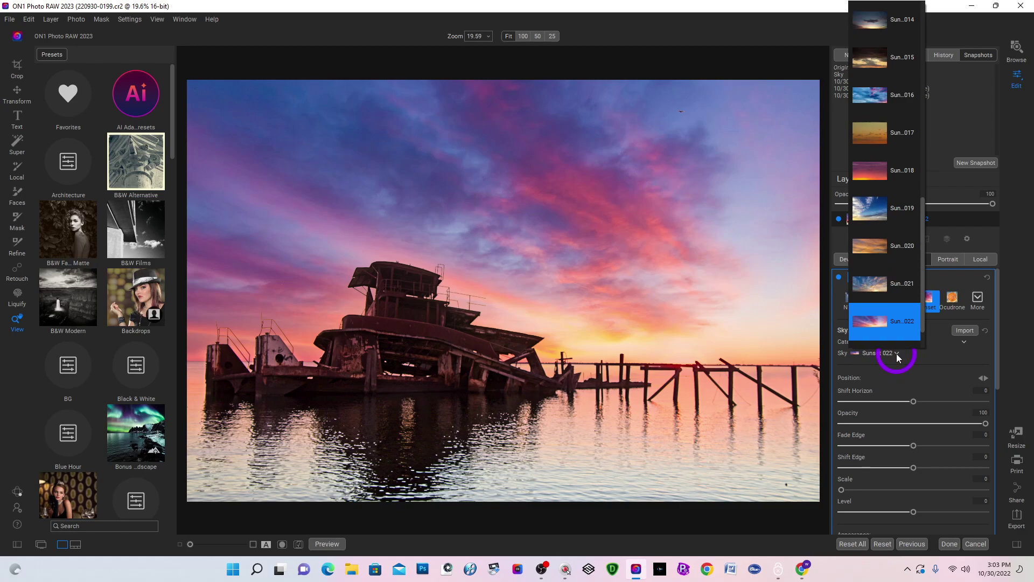
{"action": "scroll", "coordinate": [897, 348], "scroll_direction": "down", "scroll_amount": 1}
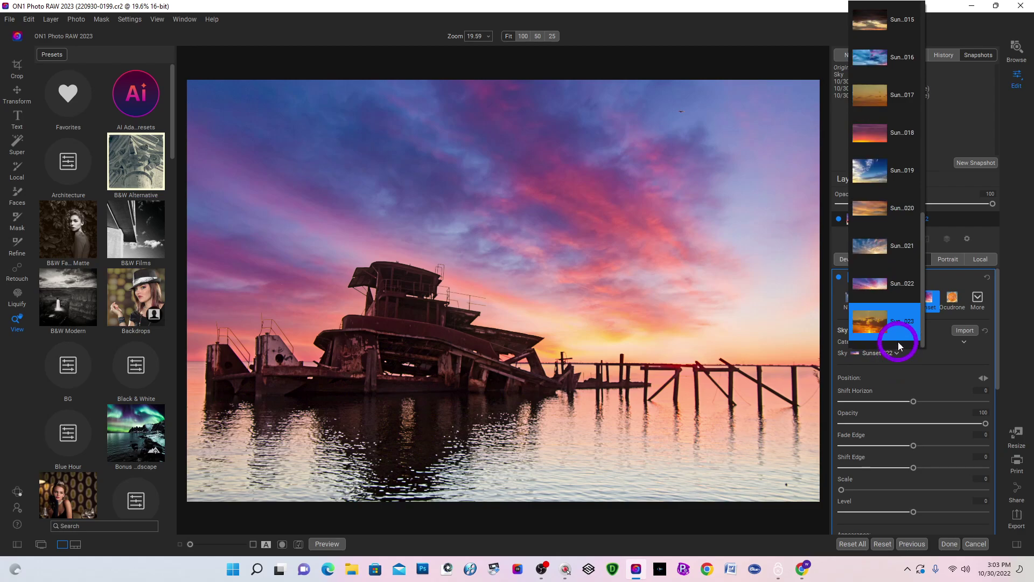
{"action": "left_click", "coordinate": [873, 209]}
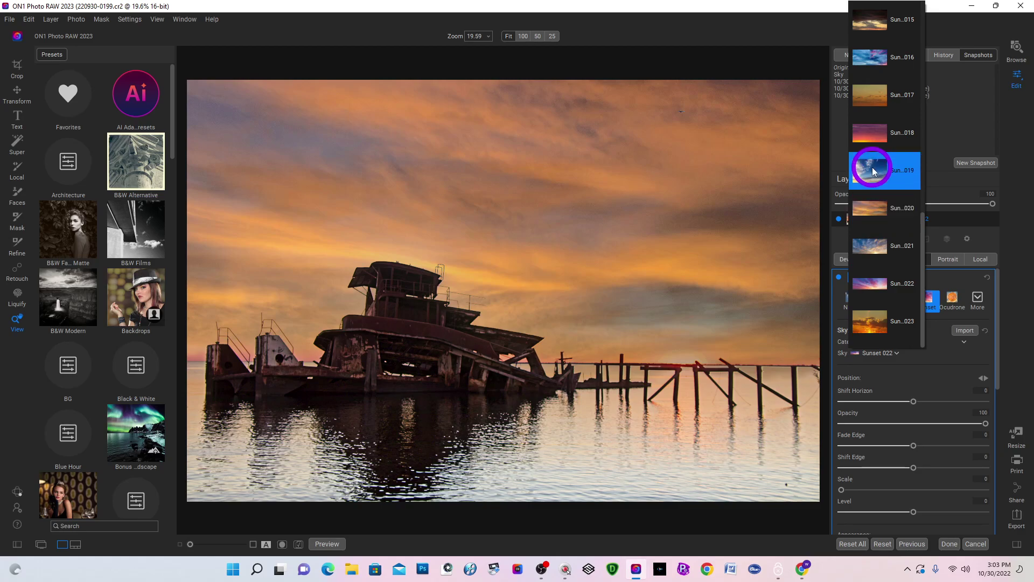
{"action": "left_click", "coordinate": [872, 167]}
{"action": "left_click", "coordinate": [874, 123]}
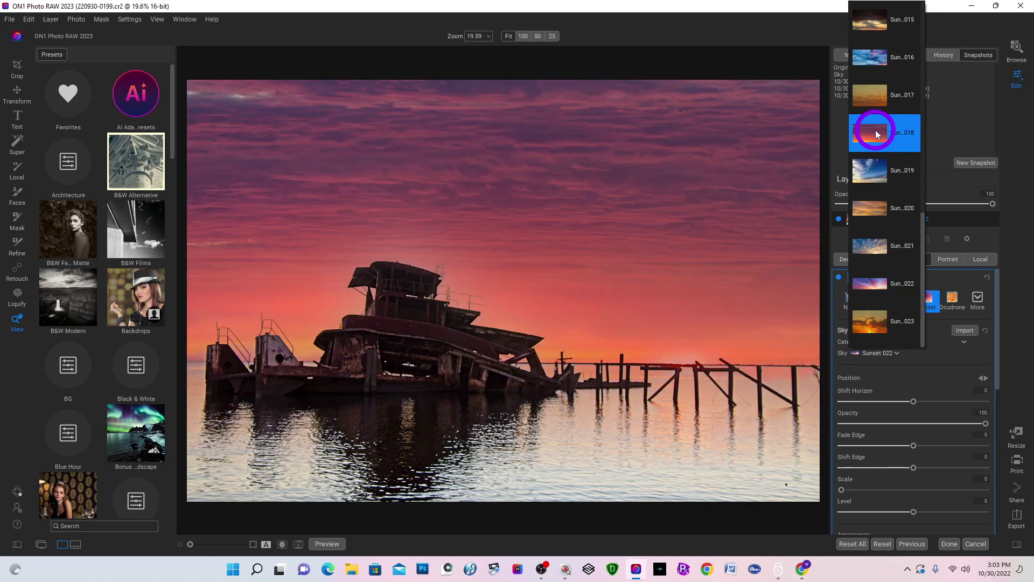
{"action": "scroll", "coordinate": [874, 130], "scroll_direction": "up", "scroll_amount": 7}
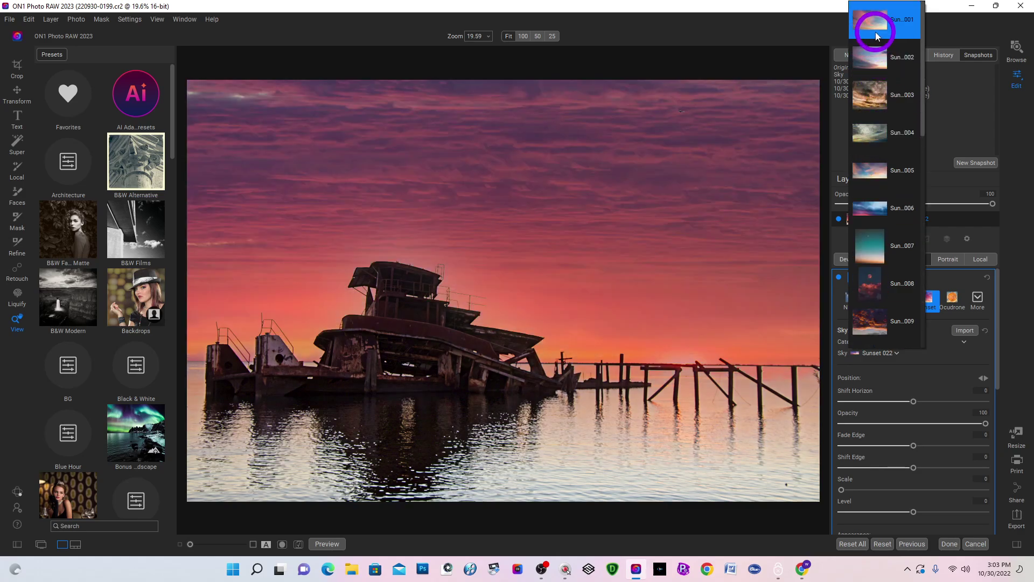
{"action": "left_click", "coordinate": [867, 25]}
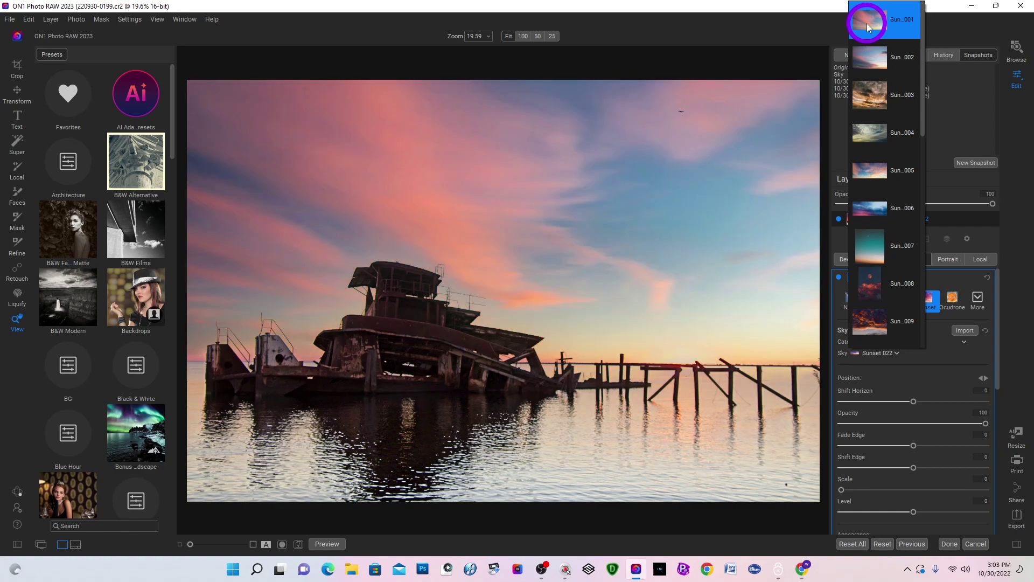
{"action": "left_click", "coordinate": [907, 215]}
{"action": "left_click", "coordinate": [910, 321]}
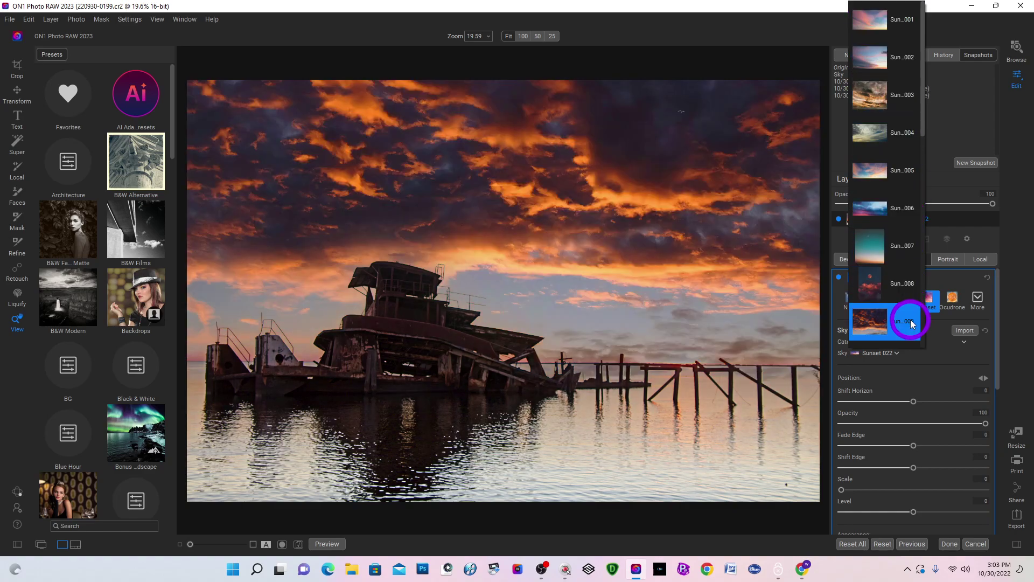
{"action": "scroll", "coordinate": [883, 334], "scroll_direction": "down", "scroll_amount": 2}
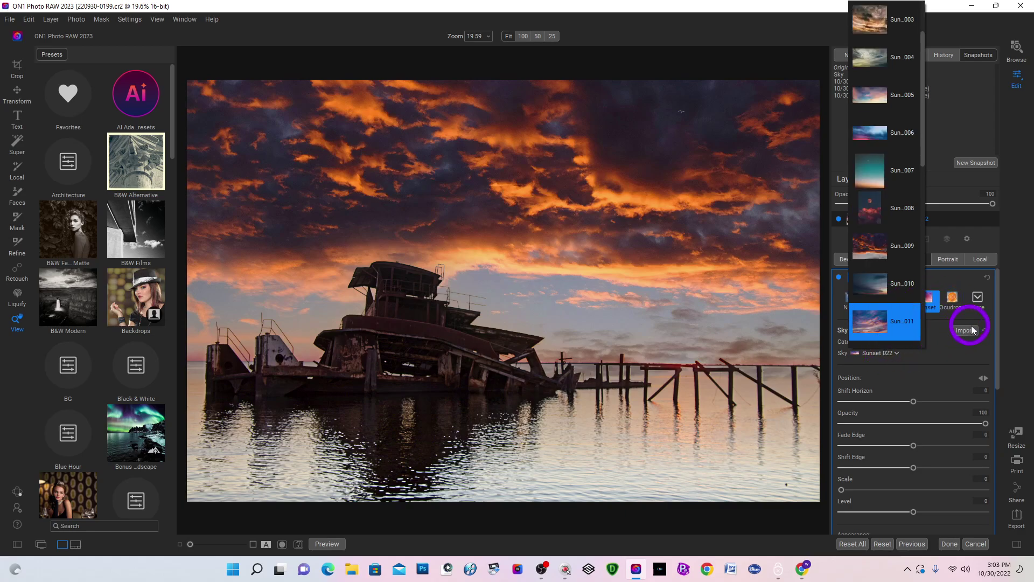
{"action": "scroll", "coordinate": [912, 325], "scroll_direction": "down", "scroll_amount": 6}
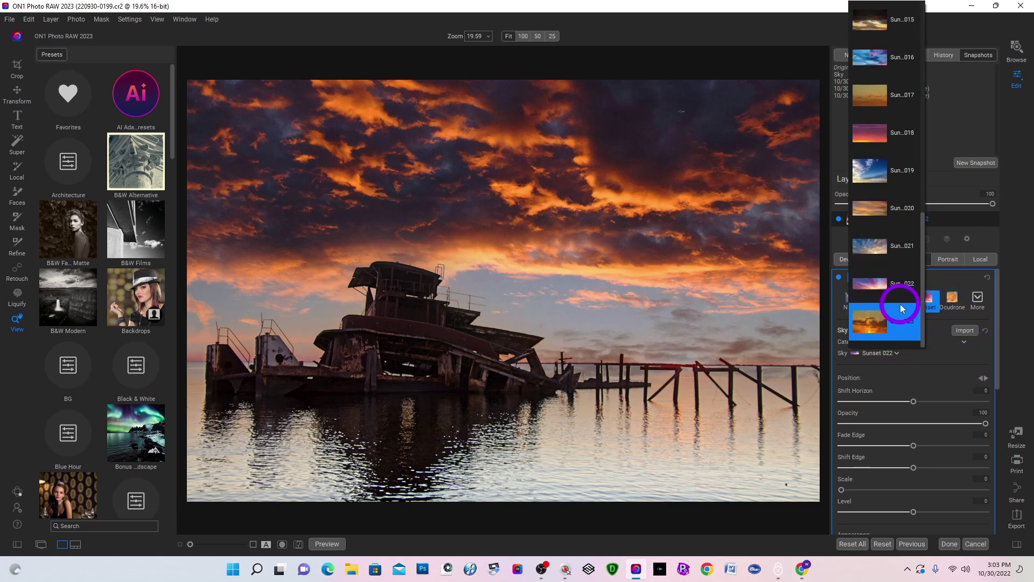
{"action": "left_click", "coordinate": [876, 283]}
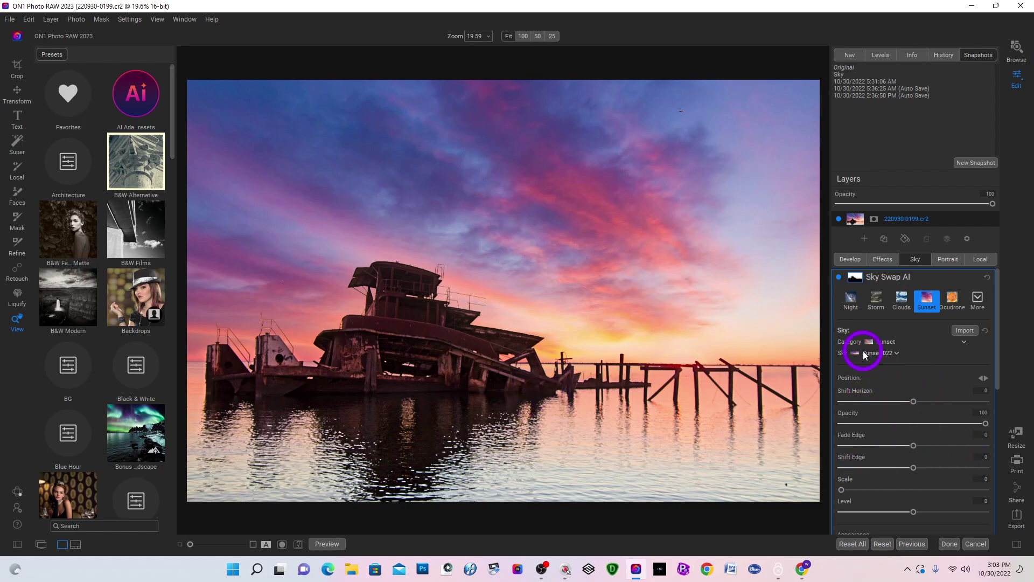
- Set the Sunset 022 sky's Shift Horizon to 4
{"action": "scroll", "coordinate": [898, 429], "scroll_direction": "down", "scroll_amount": 3}
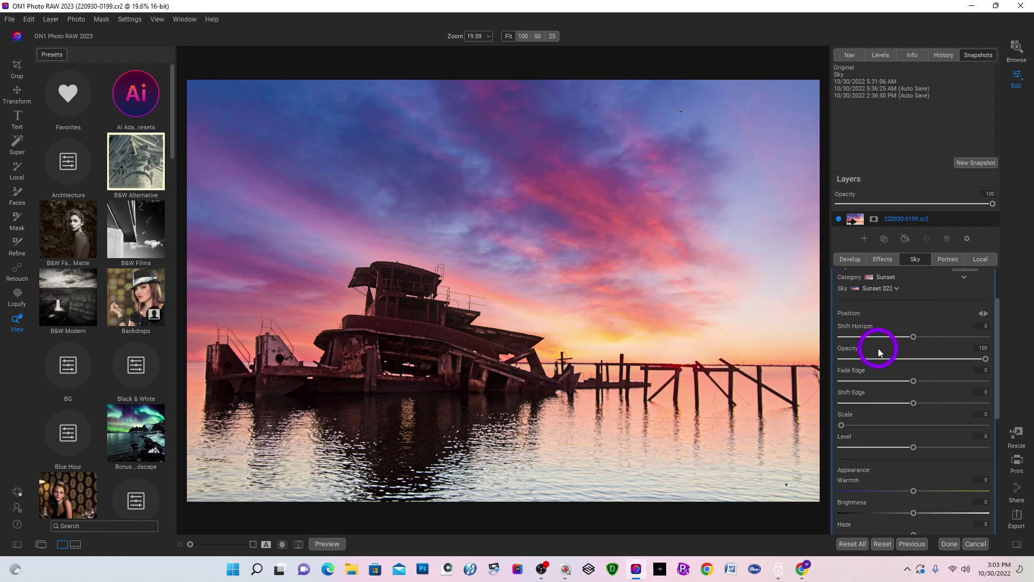
{"action": "mouse_move", "coordinate": [913, 337]}
{"action": "left_mouse_down"}
{"action": "mouse_move", "coordinate": [934, 344]}
{"action": "mouse_move", "coordinate": [916, 337]}
{"action": "left_mouse_up"}
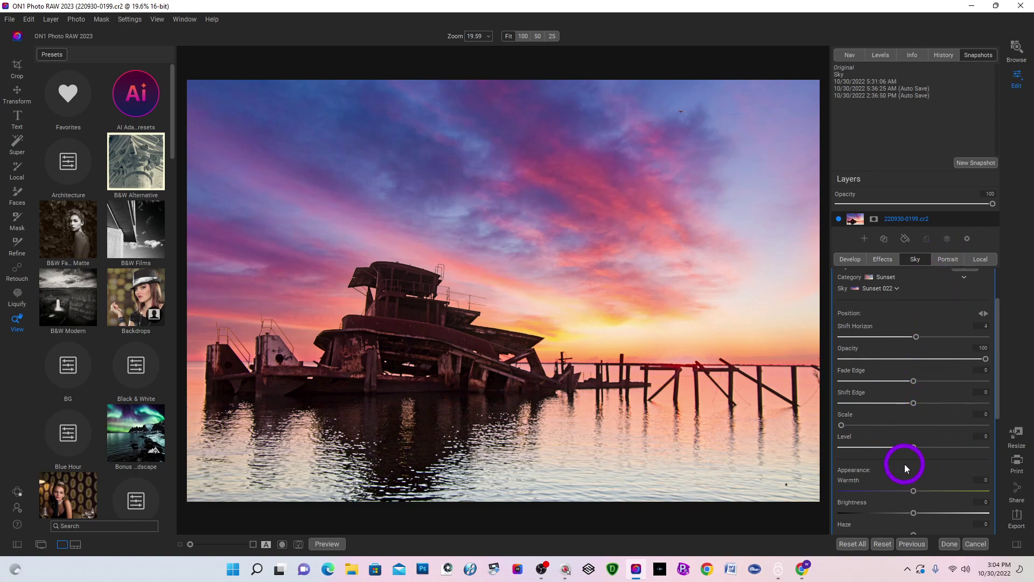
{"action": "scroll", "coordinate": [904, 464], "scroll_direction": "down", "scroll_amount": 5}
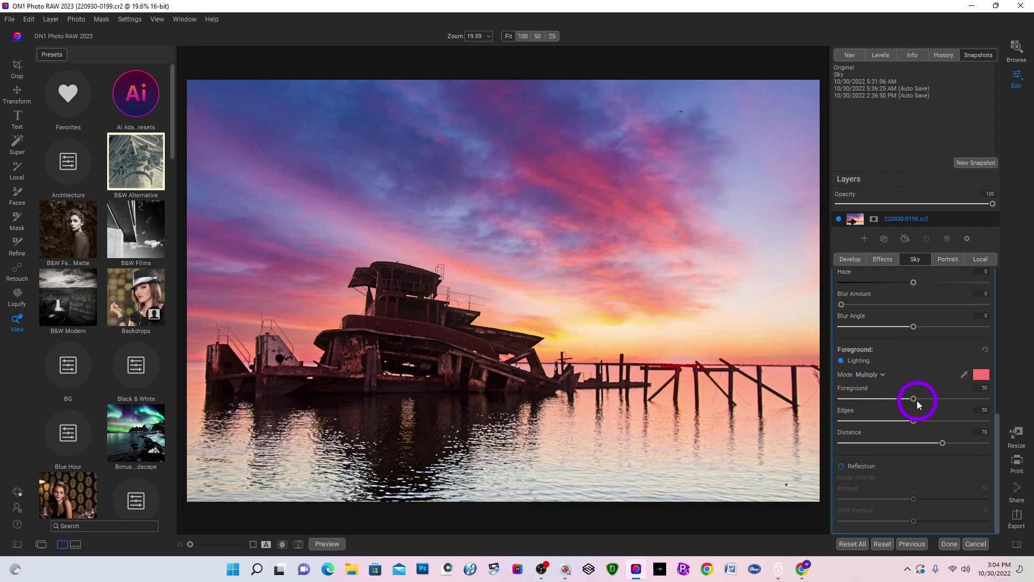
- Set Foreground Lighting to 82 so the sunset tints the tugboat and water
{"action": "left_click_drag", "start_coordinate": [914, 399], "coordinate": [985, 399]}
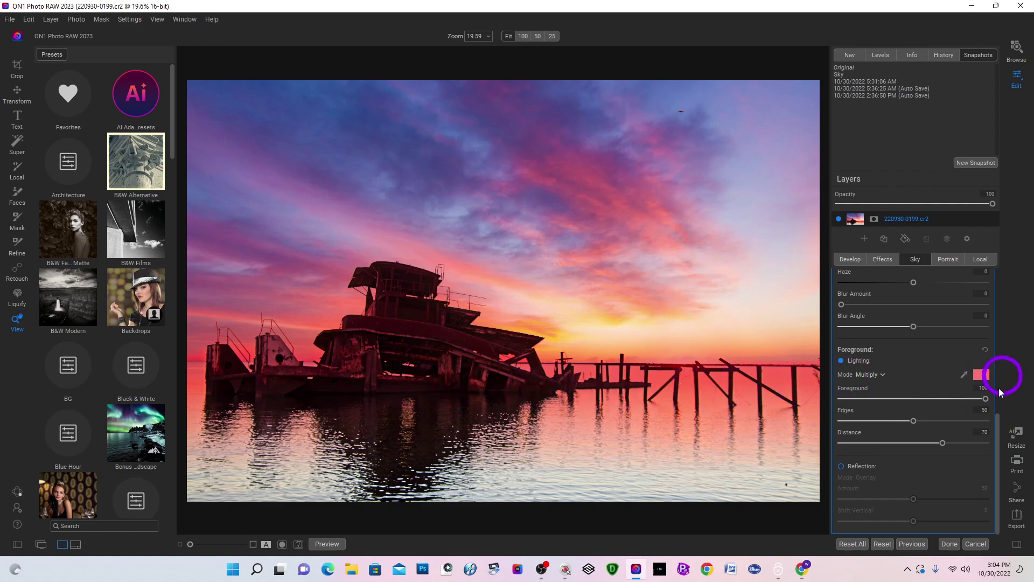
{"action": "left_click_drag", "start_coordinate": [986, 399], "coordinate": [929, 403]}
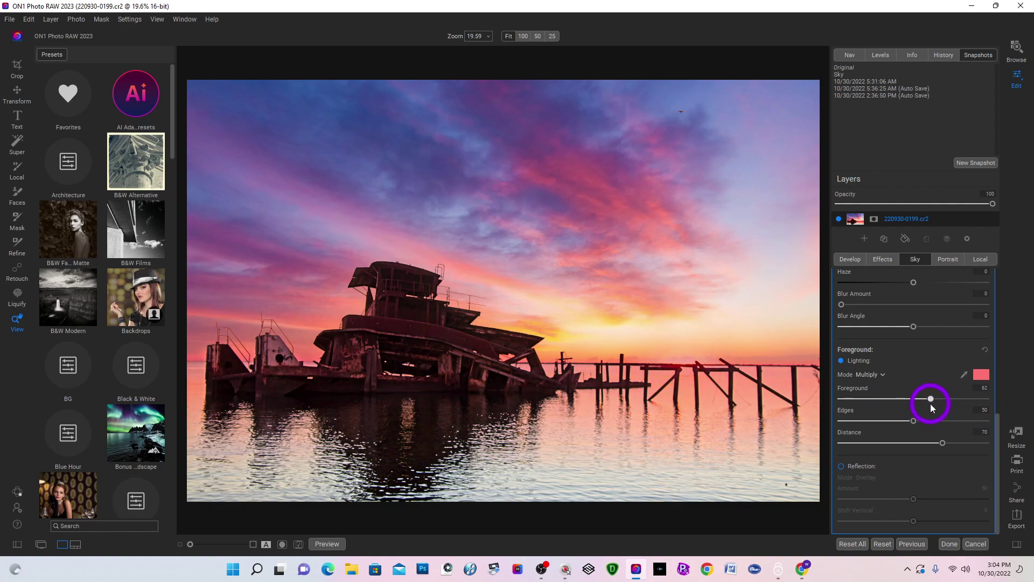
- Enable the sky Reflection on the water and set its Shift Vertical to 9
{"action": "left_click", "coordinate": [842, 467]}
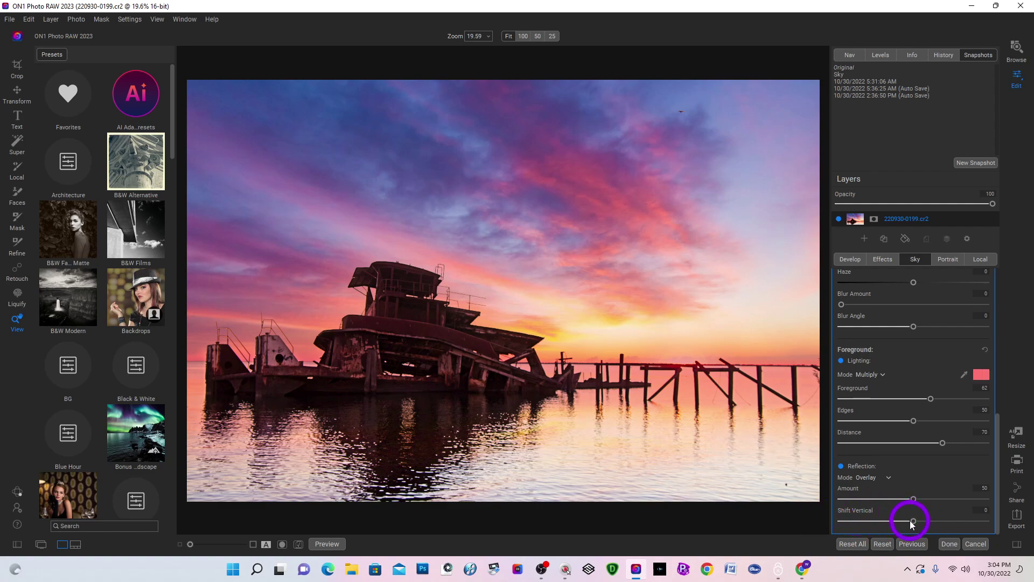
{"action": "mouse_move", "coordinate": [914, 521]}
{"action": "left_mouse_down"}
{"action": "mouse_move", "coordinate": [898, 521]}
{"action": "mouse_move", "coordinate": [935, 522]}
{"action": "mouse_move", "coordinate": [918, 520]}
{"action": "left_mouse_up"}
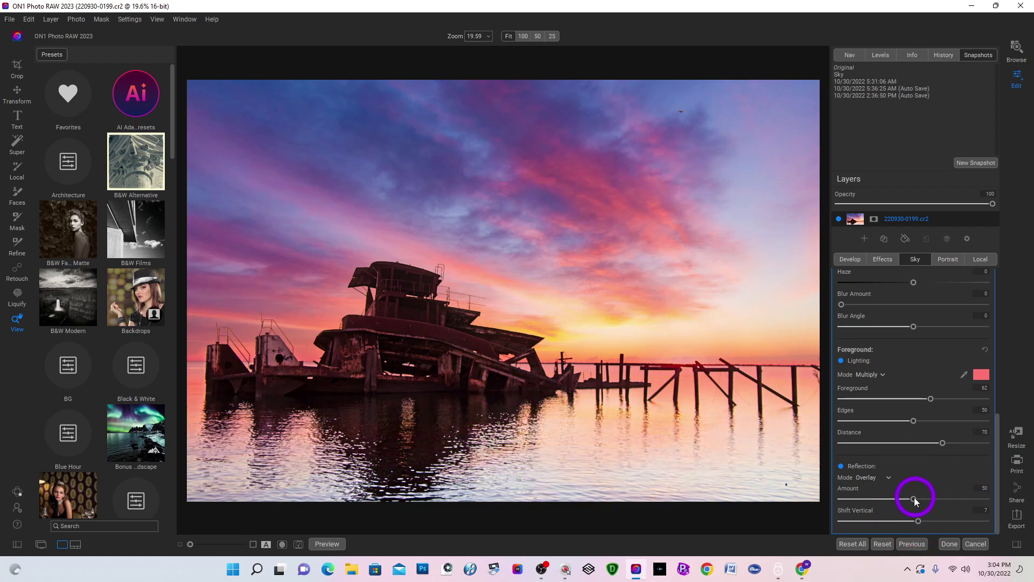
{"action": "mouse_move", "coordinate": [918, 521]}
{"action": "left_mouse_down"}
{"action": "mouse_move", "coordinate": [898, 522]}
{"action": "mouse_move", "coordinate": [940, 512]}
{"action": "mouse_move", "coordinate": [896, 511]}
{"action": "mouse_move", "coordinate": [931, 509]}
{"action": "mouse_move", "coordinate": [919, 506]}
{"action": "left_mouse_up"}
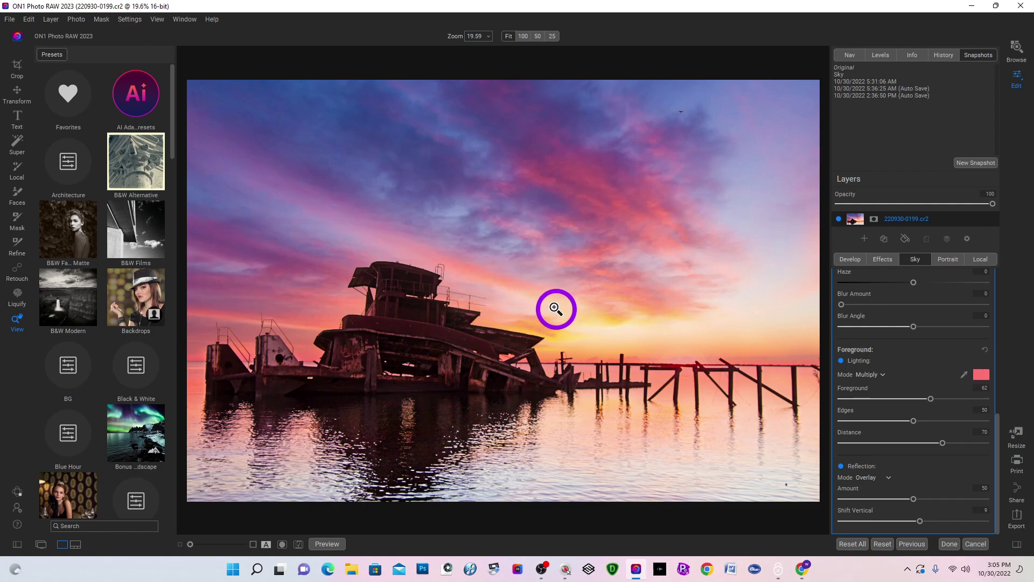
- Crop to 4x5, level along the pier (-0.37), and tighten the frame around the boat
{"action": "key", "text": "c"}
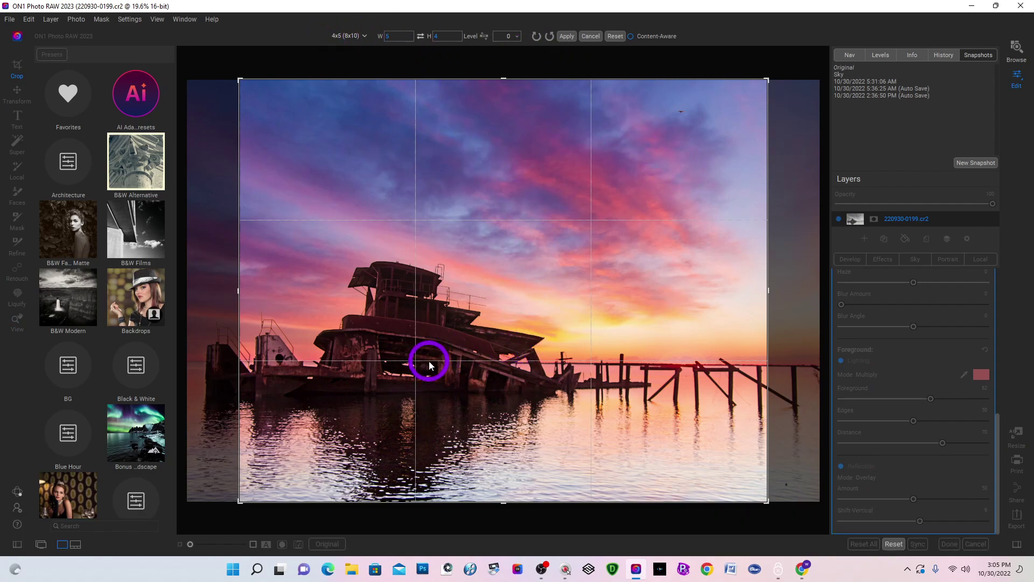
{"action": "left_click_drag", "start_coordinate": [429, 365], "coordinate": [499, 362]}
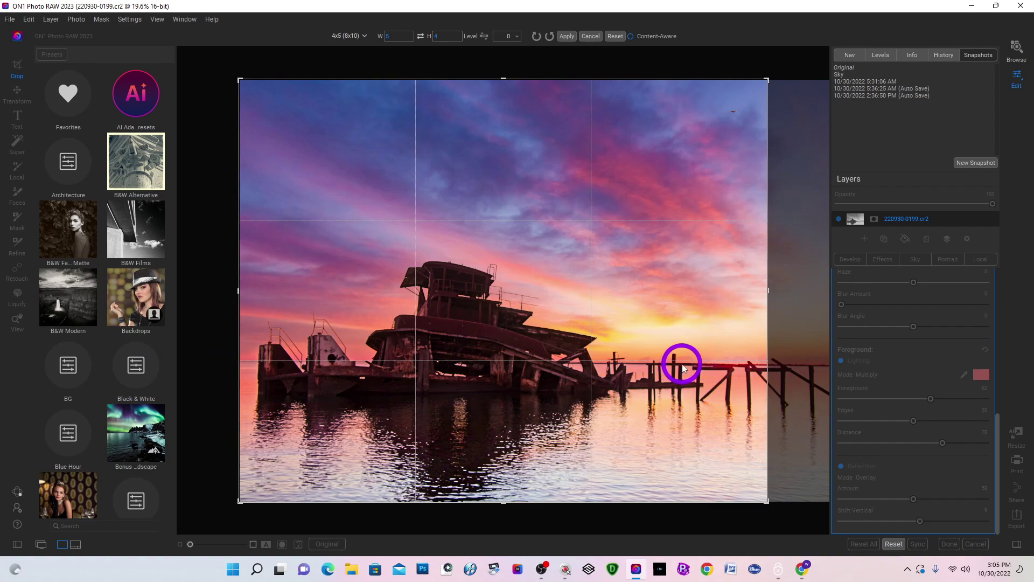
{"action": "left_click_drag", "start_coordinate": [685, 368], "coordinate": [712, 368]}
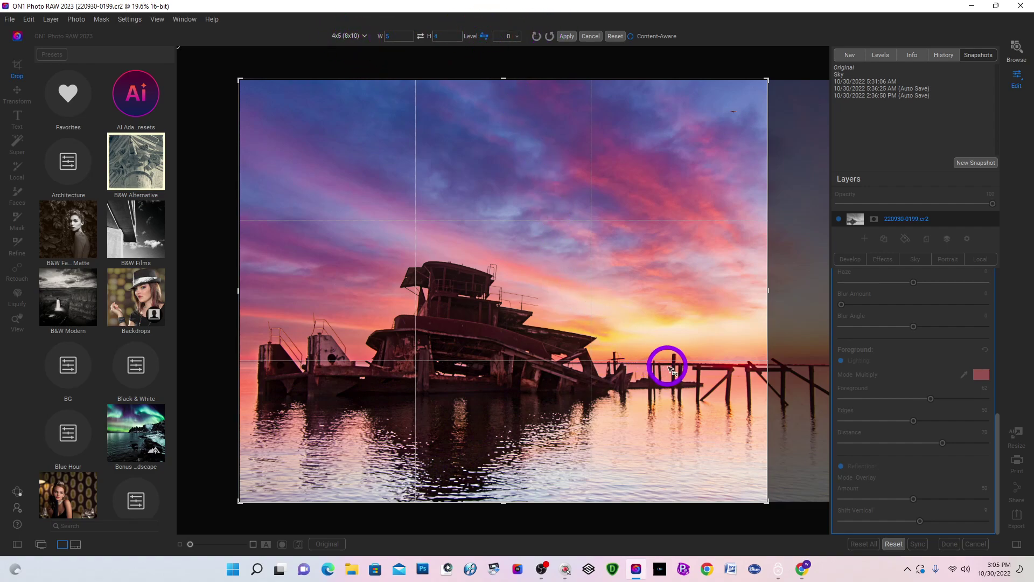
{"action": "mouse_move", "coordinate": [670, 366]}
{"action": "left_mouse_down"}
{"action": "mouse_move", "coordinate": [561, 360]}
{"action": "mouse_move", "coordinate": [397, 312]}
{"action": "mouse_move", "coordinate": [341, 346]}
{"action": "mouse_move", "coordinate": [282, 324]}
{"action": "mouse_move", "coordinate": [255, 363]}
{"action": "left_mouse_up"}
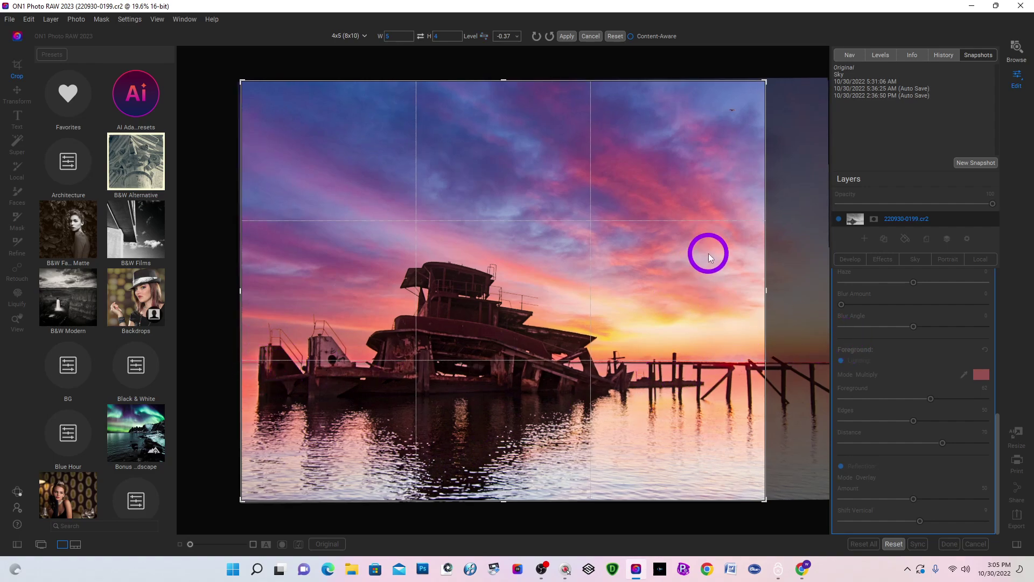
{"action": "left_click_drag", "start_coordinate": [768, 83], "coordinate": [739, 113]}
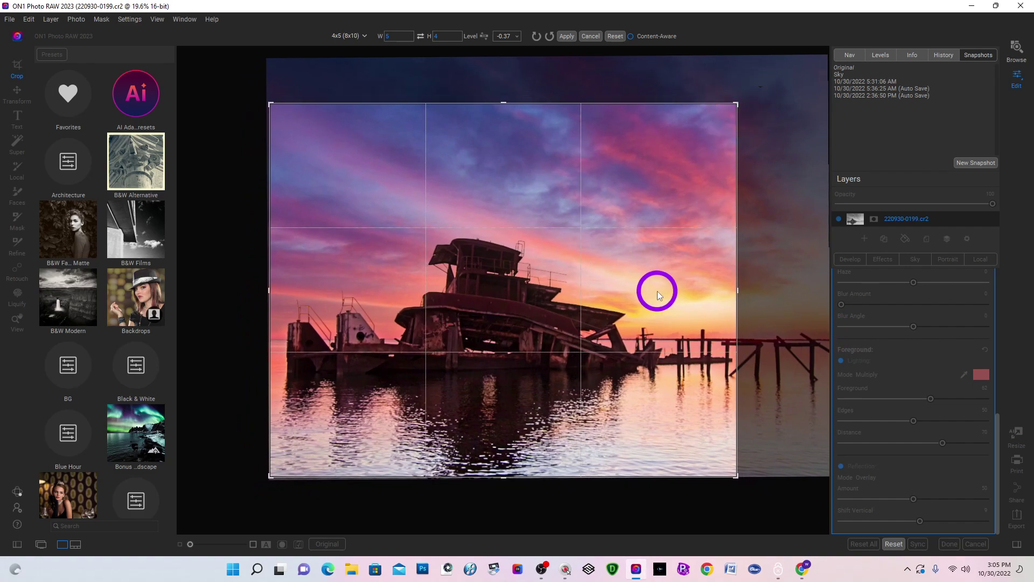
{"action": "key", "text": "Return"}
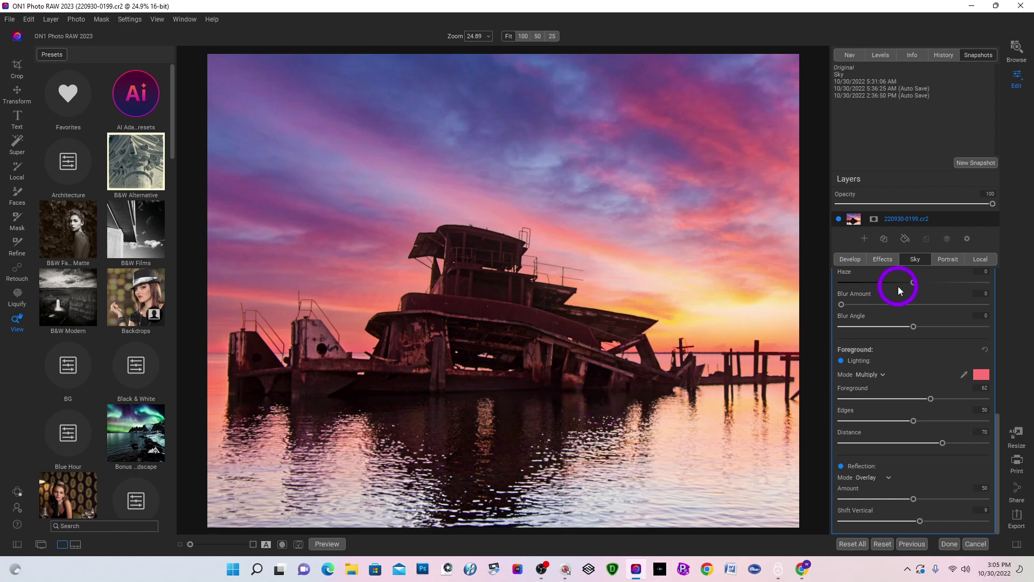
- Paint a Lighten local adjustment over the boat's hull, ending with a size-500 brush
{"action": "left_click", "coordinate": [980, 260]}
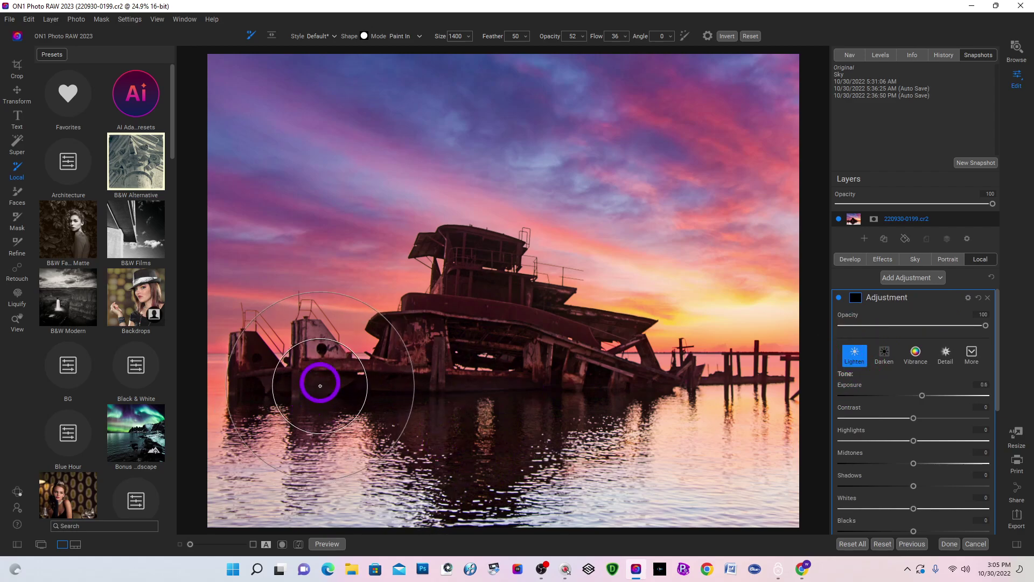
{"action": "mouse_move", "coordinate": [318, 340]}
{"action": "left_mouse_down"}
{"action": "mouse_move", "coordinate": [421, 286]}
{"action": "mouse_move", "coordinate": [425, 329]}
{"action": "left_mouse_up"}
{"action": "key", "text": "bracketleft"}
{"action": "key", "text": "bracketleft"}
{"action": "key", "text": "bracketleft"}
{"action": "key", "text": "bracketleft"}
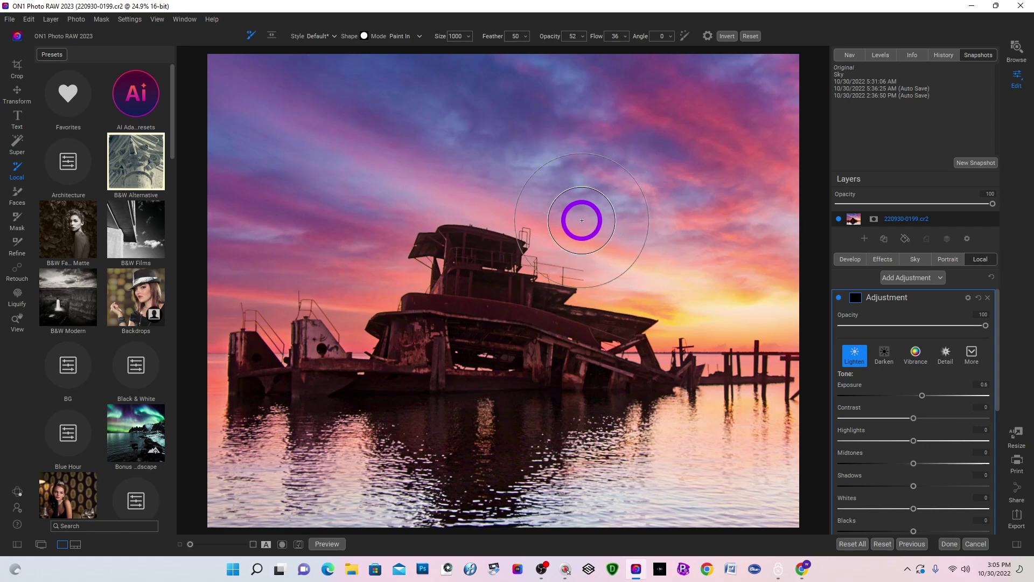
{"action": "key", "text": "bracketleft"}
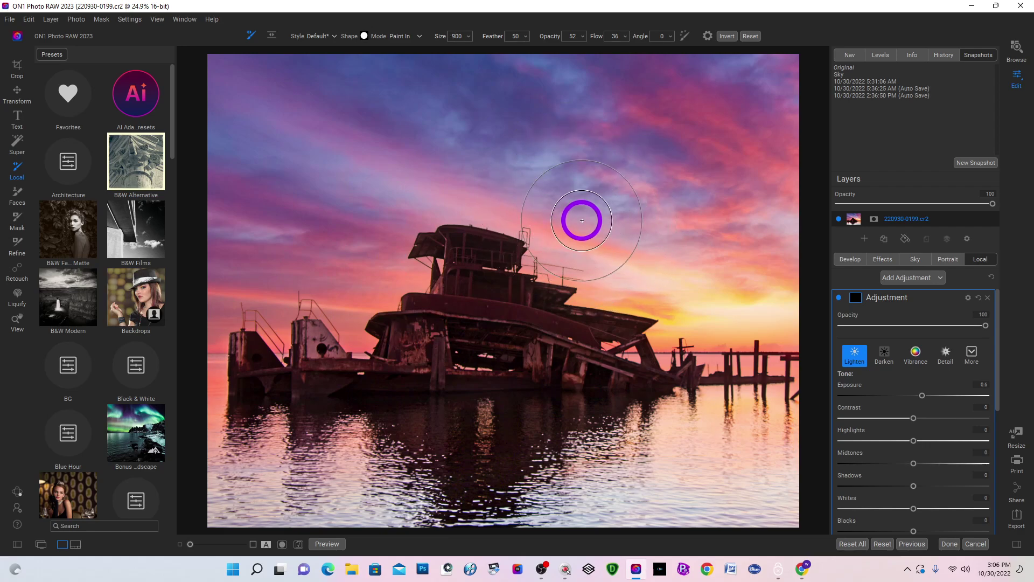
{"action": "key", "text": "bracketleft"}
{"action": "key", "text": "bracketleft"}
{"action": "key", "text": "bracketleft"}
{"action": "key", "text": "bracketright"}
{"action": "key", "text": "bracketright"}
{"action": "key", "text": "bracketright"}
{"action": "key", "text": "bracketright"}
{"action": "key", "text": "bracketright"}
{"action": "key", "text": "bracketright"}
{"action": "key", "text": "bracketright"}
{"action": "key", "text": "bracketright"}
{"action": "key", "text": "bracketright"}
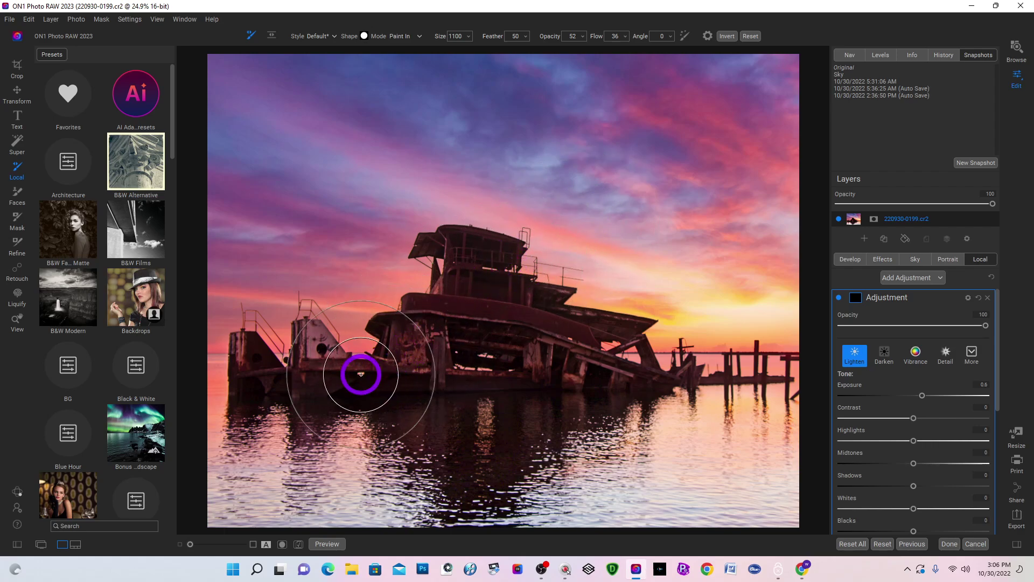
{"action": "key", "text": "bracketleft"}
{"action": "key", "text": "bracketleft"}
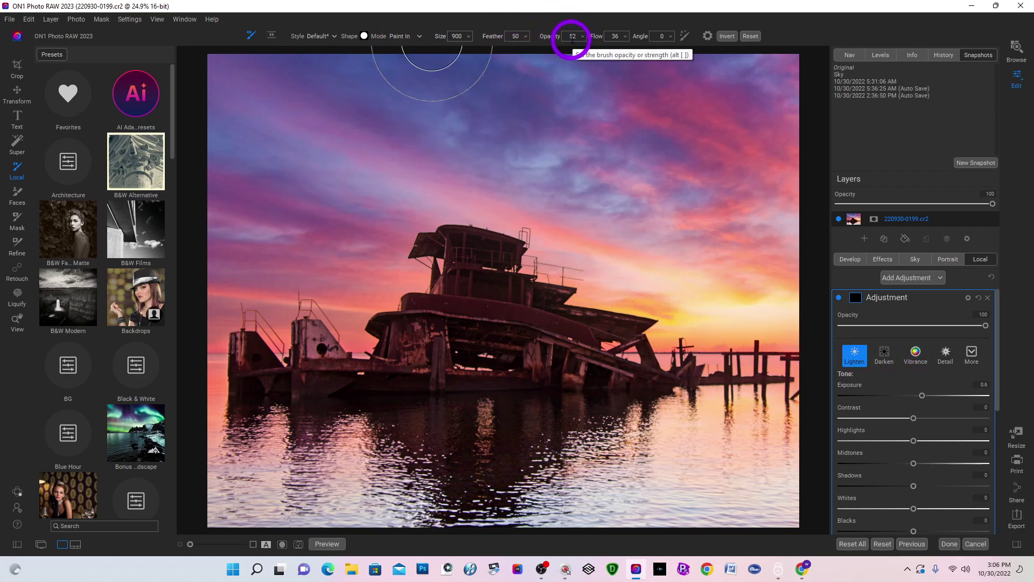
{"action": "key", "text": "bracketleft"}
{"action": "key", "text": "bracketleft"}
{"action": "key", "text": "bracketleft"}
{"action": "key", "text": "bracketleft"}
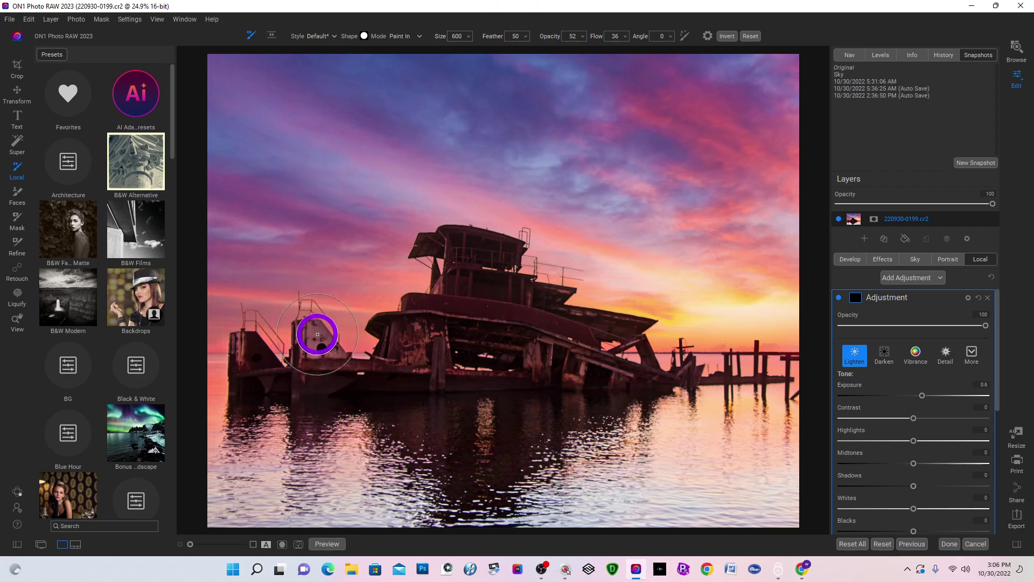
- With Perfect Brush on, lighten the stairs and hull graffiti, enlarging the brush to 1000
{"action": "left_click", "coordinate": [685, 37]}
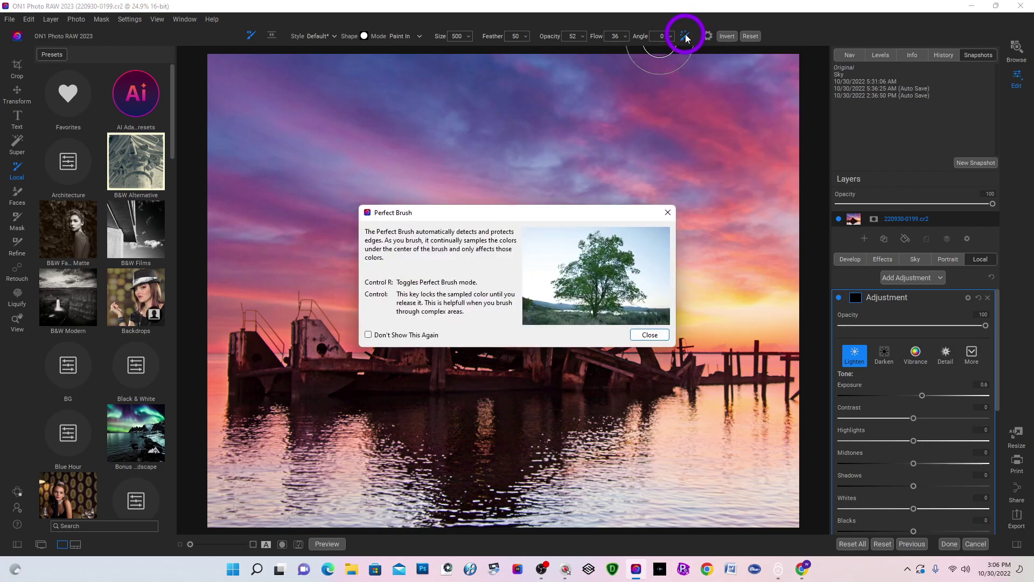
{"action": "left_click", "coordinate": [650, 335]}
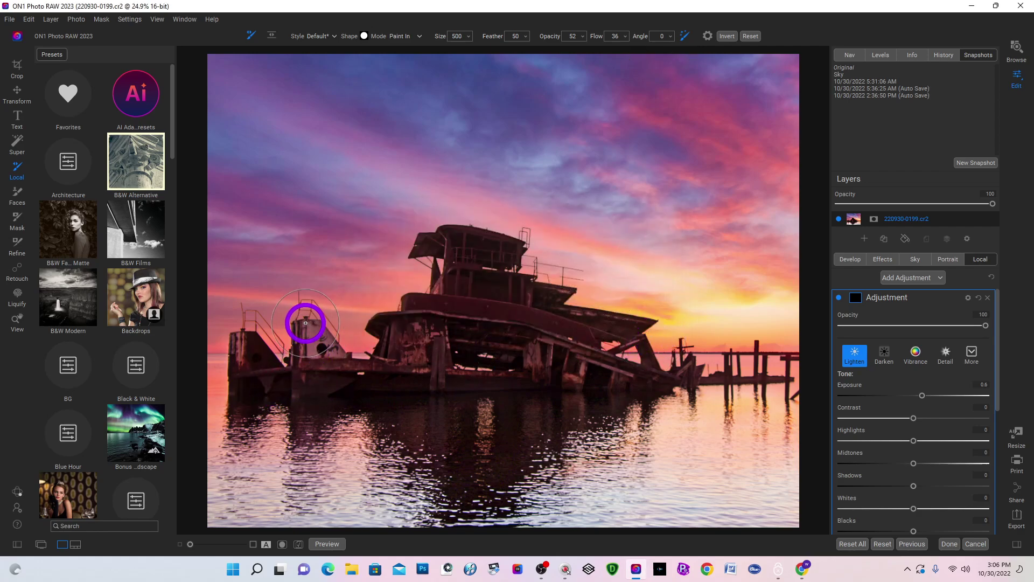
{"action": "mouse_move", "coordinate": [309, 329]}
{"action": "left_mouse_down"}
{"action": "mouse_move", "coordinate": [340, 362]}
{"action": "mouse_move", "coordinate": [318, 341]}
{"action": "mouse_move", "coordinate": [322, 357]}
{"action": "mouse_move", "coordinate": [317, 343]}
{"action": "mouse_move", "coordinate": [240, 346]}
{"action": "mouse_move", "coordinate": [242, 365]}
{"action": "mouse_move", "coordinate": [243, 346]}
{"action": "mouse_move", "coordinate": [252, 370]}
{"action": "mouse_move", "coordinate": [248, 339]}
{"action": "mouse_move", "coordinate": [280, 361]}
{"action": "mouse_move", "coordinate": [345, 370]}
{"action": "mouse_move", "coordinate": [324, 331]}
{"action": "mouse_move", "coordinate": [305, 323]}
{"action": "mouse_move", "coordinate": [318, 365]}
{"action": "left_mouse_up"}
{"action": "key", "text": "bracketright"}
{"action": "mouse_move", "coordinate": [425, 363]}
{"action": "left_mouse_down"}
{"action": "mouse_move", "coordinate": [446, 308]}
{"action": "mouse_move", "coordinate": [434, 306]}
{"action": "mouse_move", "coordinate": [498, 304]}
{"action": "mouse_move", "coordinate": [534, 307]}
{"action": "mouse_move", "coordinate": [580, 341]}
{"action": "mouse_move", "coordinate": [528, 349]}
{"action": "mouse_move", "coordinate": [536, 342]}
{"action": "mouse_move", "coordinate": [537, 364]}
{"action": "mouse_move", "coordinate": [536, 334]}
{"action": "mouse_move", "coordinate": [536, 364]}
{"action": "mouse_move", "coordinate": [537, 348]}
{"action": "mouse_move", "coordinate": [560, 336]}
{"action": "mouse_move", "coordinate": [598, 360]}
{"action": "mouse_move", "coordinate": [534, 341]}
{"action": "mouse_move", "coordinate": [602, 351]}
{"action": "mouse_move", "coordinate": [500, 325]}
{"action": "mouse_move", "coordinate": [552, 317]}
{"action": "mouse_move", "coordinate": [460, 287]}
{"action": "mouse_move", "coordinate": [498, 289]}
{"action": "mouse_move", "coordinate": [462, 284]}
{"action": "mouse_move", "coordinate": [459, 296]}
{"action": "mouse_move", "coordinate": [527, 322]}
{"action": "left_mouse_up"}
{"action": "key", "text": "bracketright"}
{"action": "key", "text": "bracketright"}
{"action": "key", "text": "bracketright"}
{"action": "key", "text": "bracketright"}
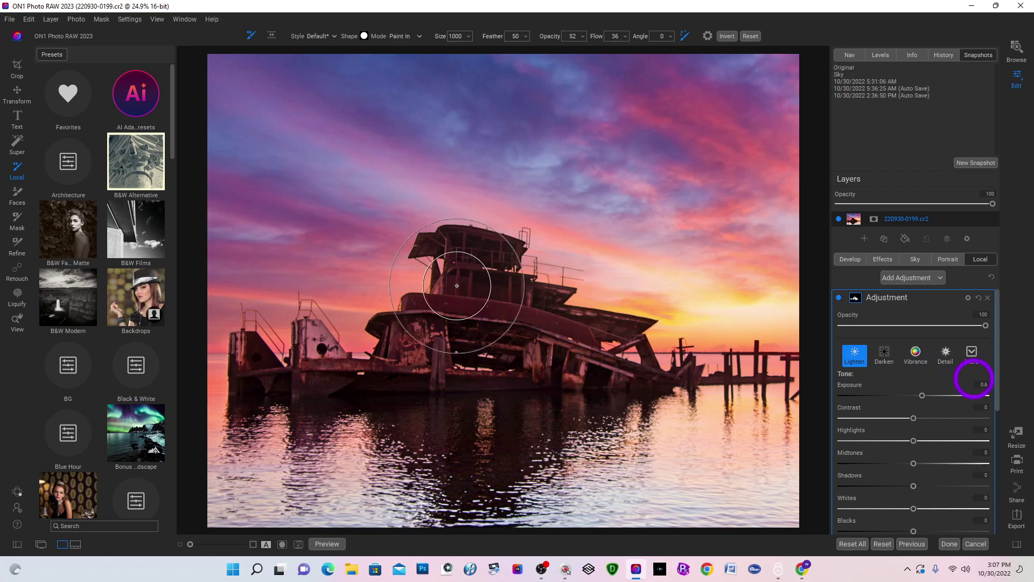
- Raise the Lighten adjustment's Exposure to 1.35 and Contrast to 16
{"action": "left_click", "coordinate": [922, 395]}
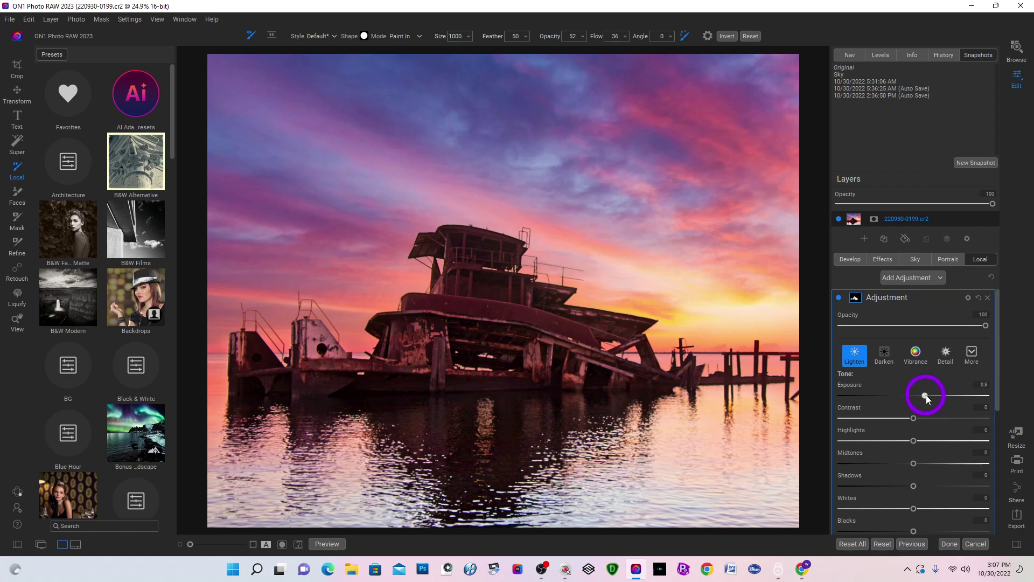
{"action": "left_click_drag", "start_coordinate": [929, 395], "coordinate": [933, 396]}
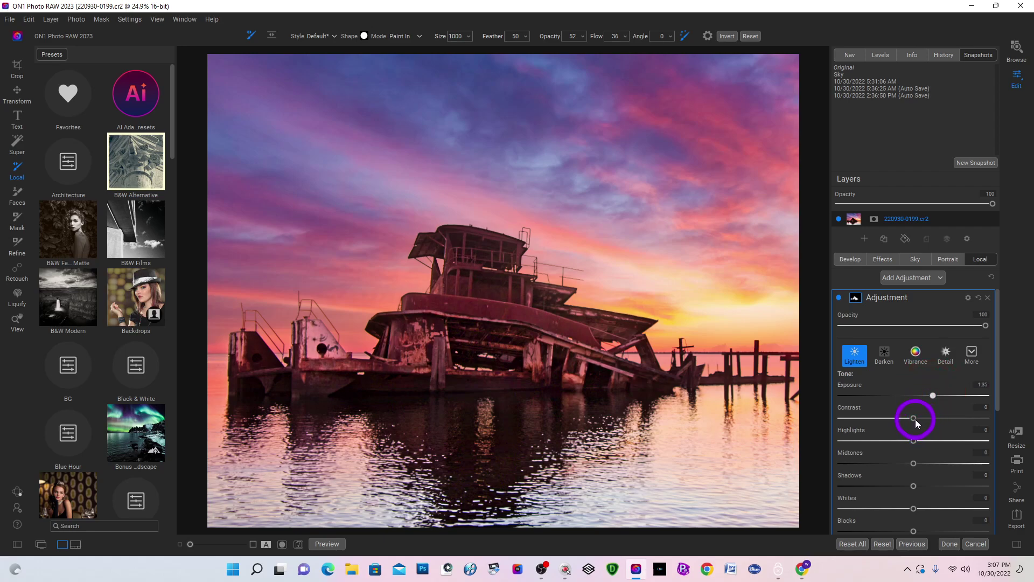
{"action": "left_click_drag", "start_coordinate": [916, 419], "coordinate": [920, 421]}
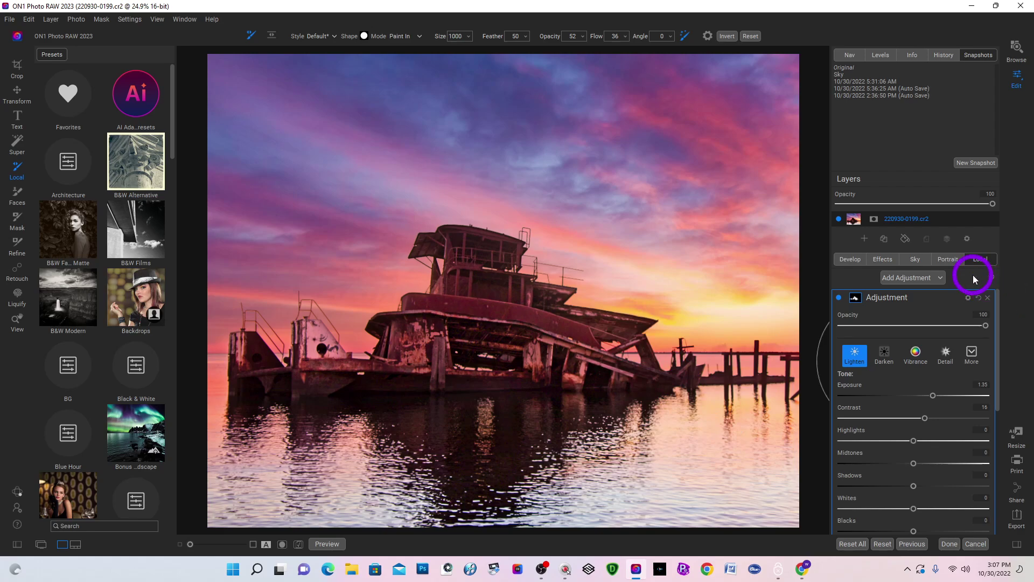
- Add an HDR Look filter from the Effects filter list (Compression 100, Detail 20)
{"action": "left_click", "coordinate": [881, 260]}
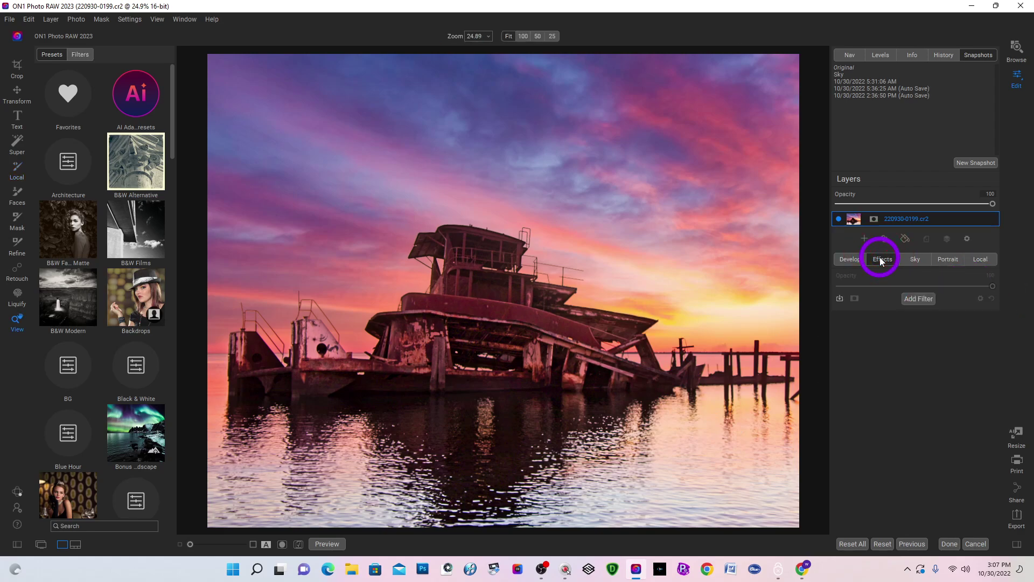
{"action": "left_click", "coordinate": [922, 298]}
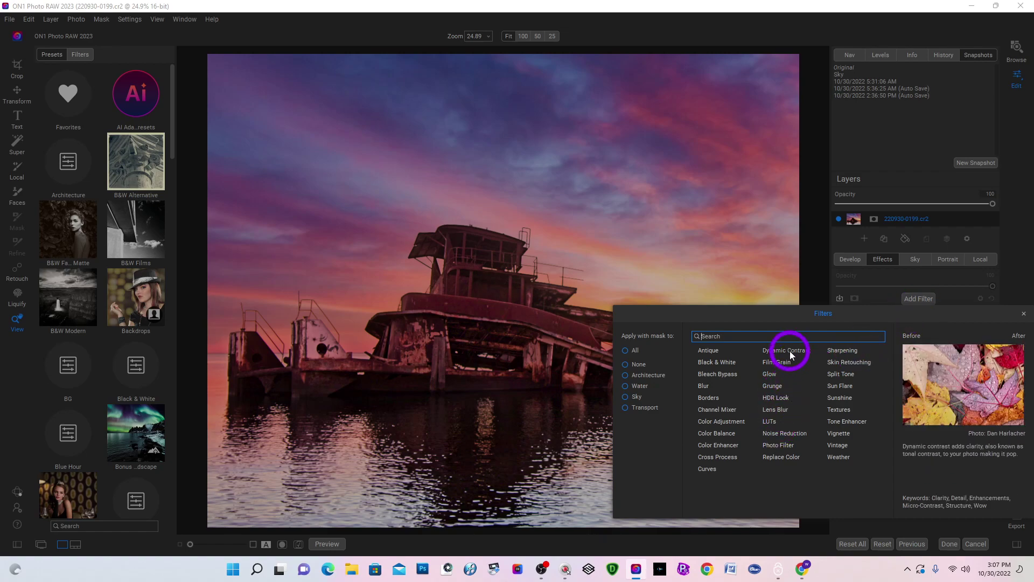
{"action": "left_click", "coordinate": [776, 398]}
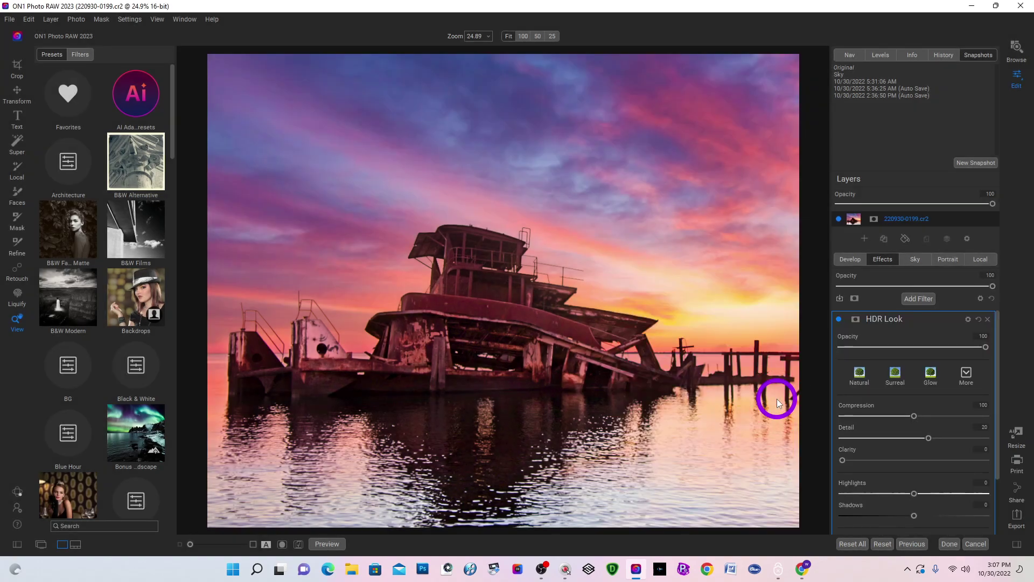
{"action": "scroll", "coordinate": [917, 364], "scroll_direction": "down", "scroll_amount": 1}
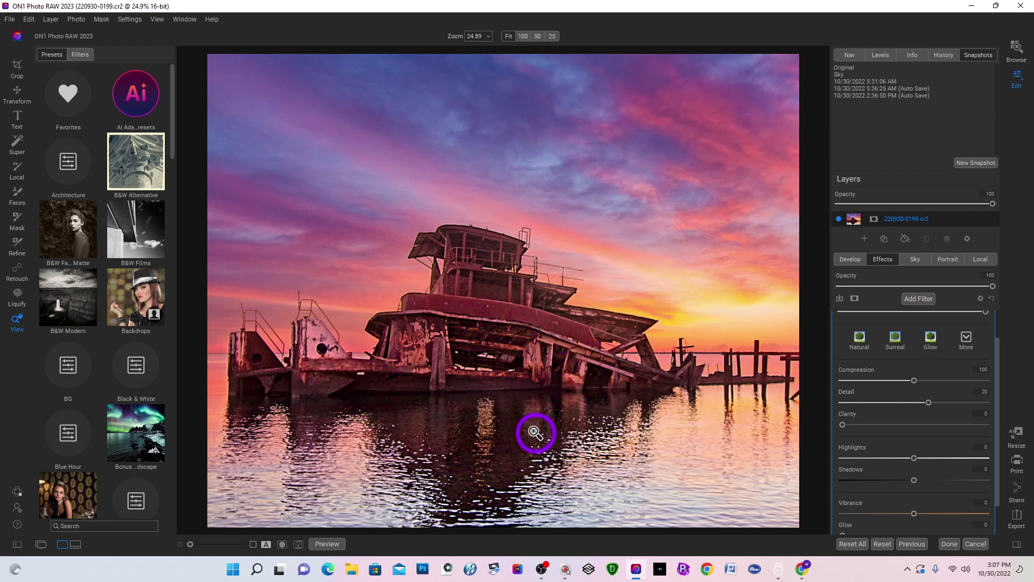
- Add an inverted mask to the HDR Look and set the brush to Paint In
{"action": "scroll", "coordinate": [890, 384], "scroll_direction": "up", "scroll_amount": 1}
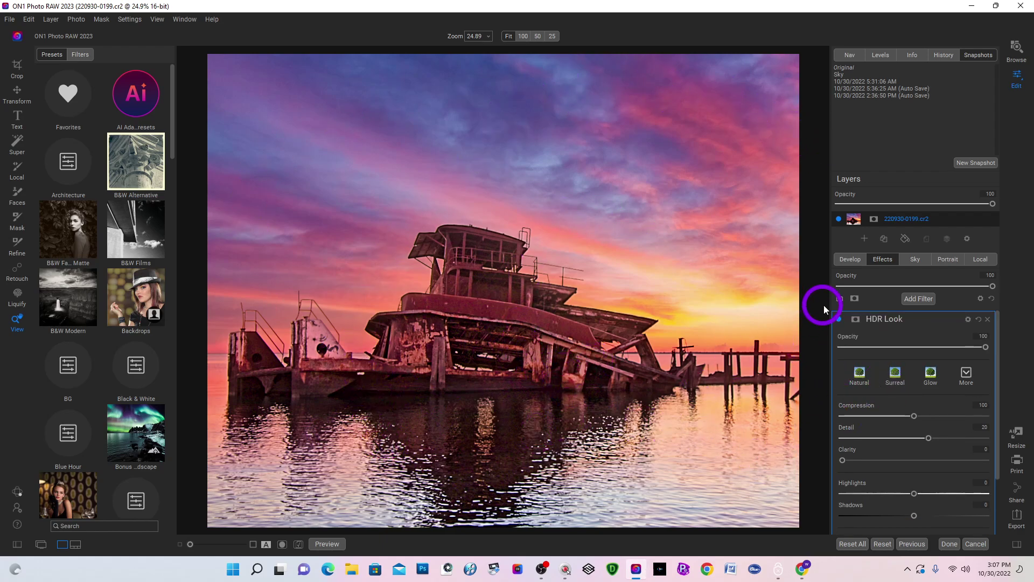
{"action": "left_click", "coordinate": [855, 319]}
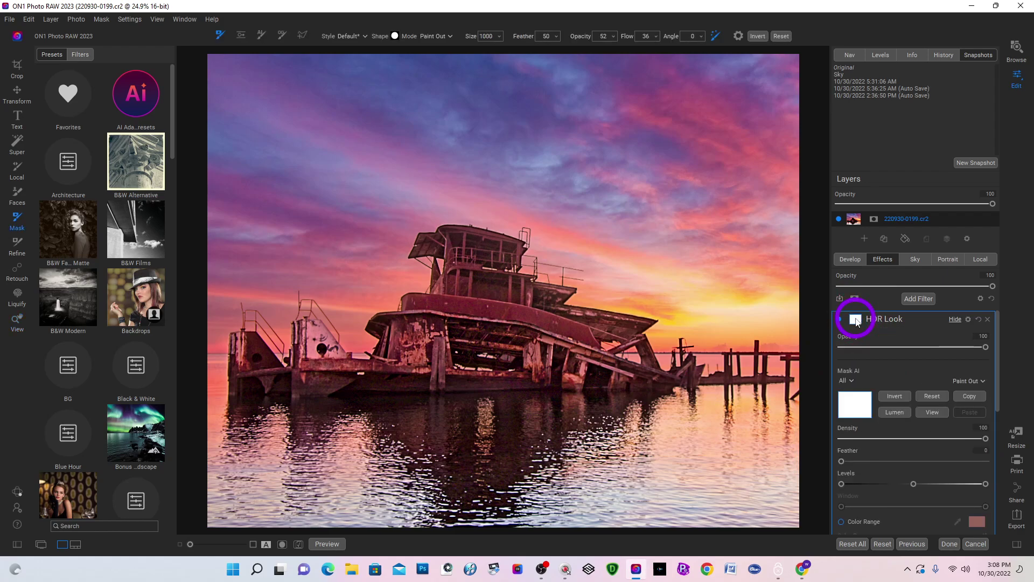
{"action": "left_click", "coordinate": [894, 397]}
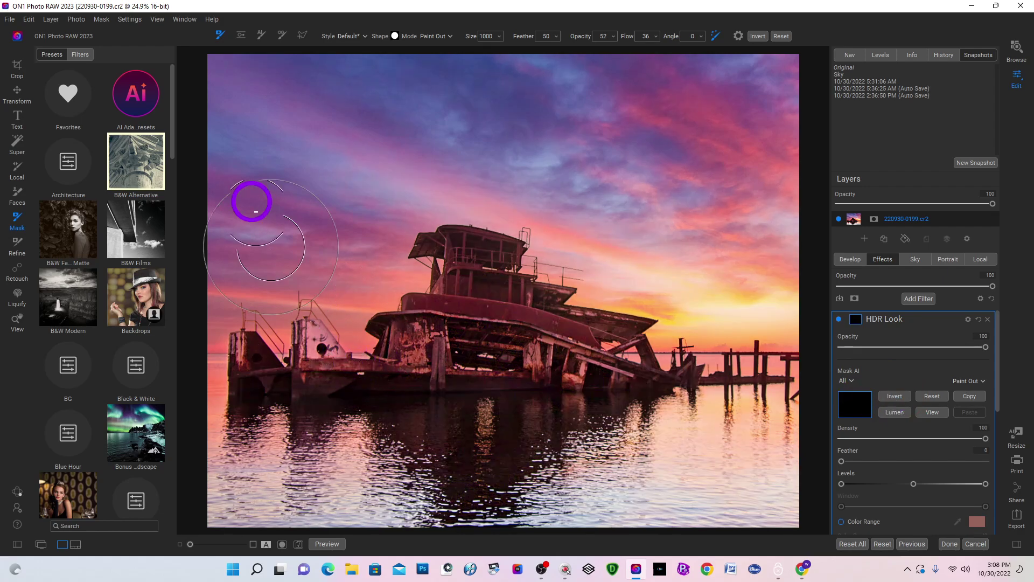
{"action": "left_click", "coordinate": [441, 39]}
{"action": "left_click", "coordinate": [439, 56]}
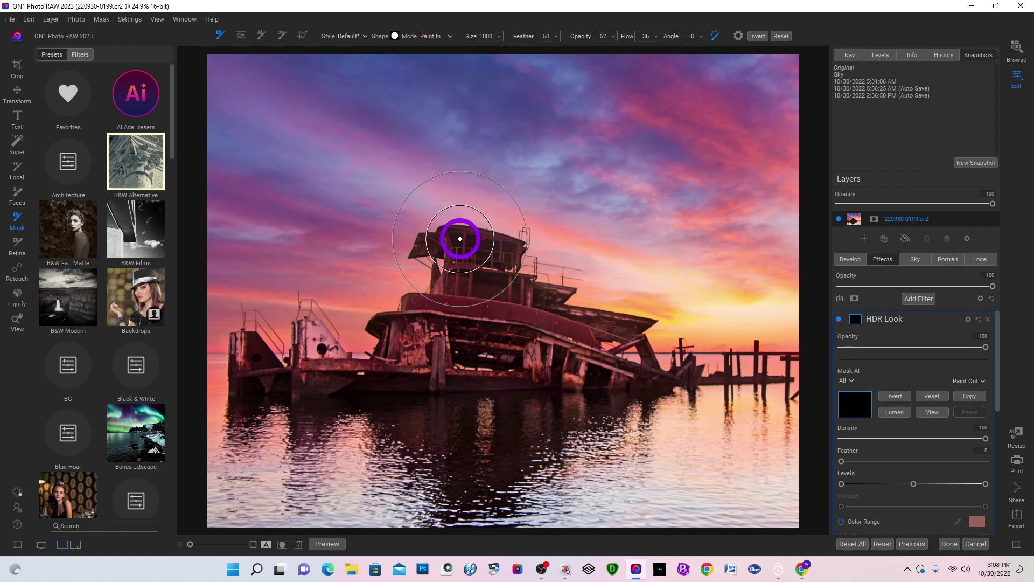
- Paint the HDR Look back onto the boat's hull and cabin
{"action": "scroll", "coordinate": [409, 318], "scroll_direction": "down", "scroll_amount": 2}
{"action": "left_click_drag", "start_coordinate": [397, 320], "coordinate": [586, 340]}
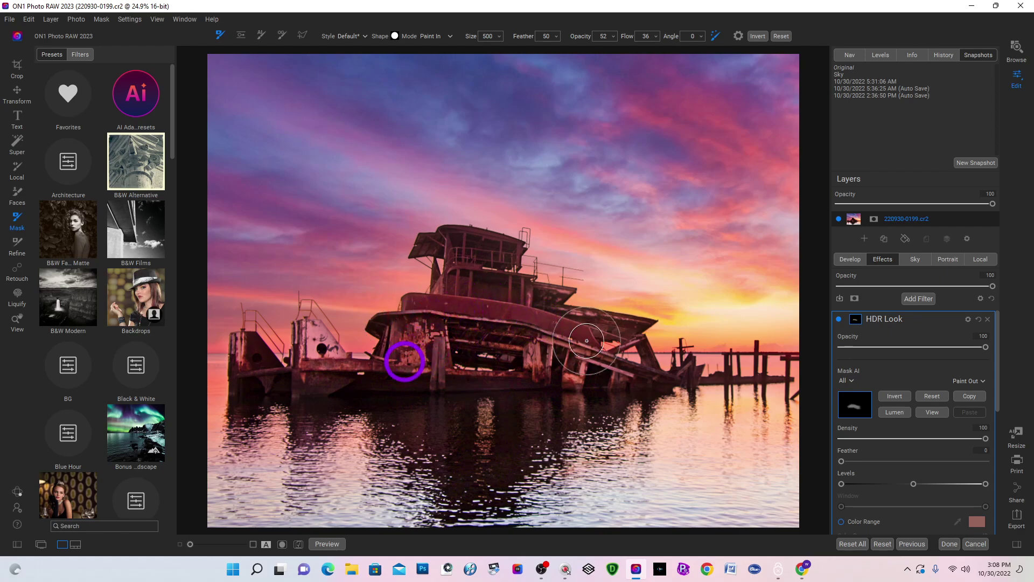
{"action": "mouse_move", "coordinate": [586, 340]}
{"action": "left_mouse_down"}
{"action": "mouse_move", "coordinate": [473, 311]}
{"action": "mouse_move", "coordinate": [304, 344]}
{"action": "mouse_move", "coordinate": [297, 325]}
{"action": "mouse_move", "coordinate": [338, 382]}
{"action": "mouse_move", "coordinate": [407, 334]}
{"action": "left_mouse_up"}
{"action": "left_click", "coordinate": [522, 307]}
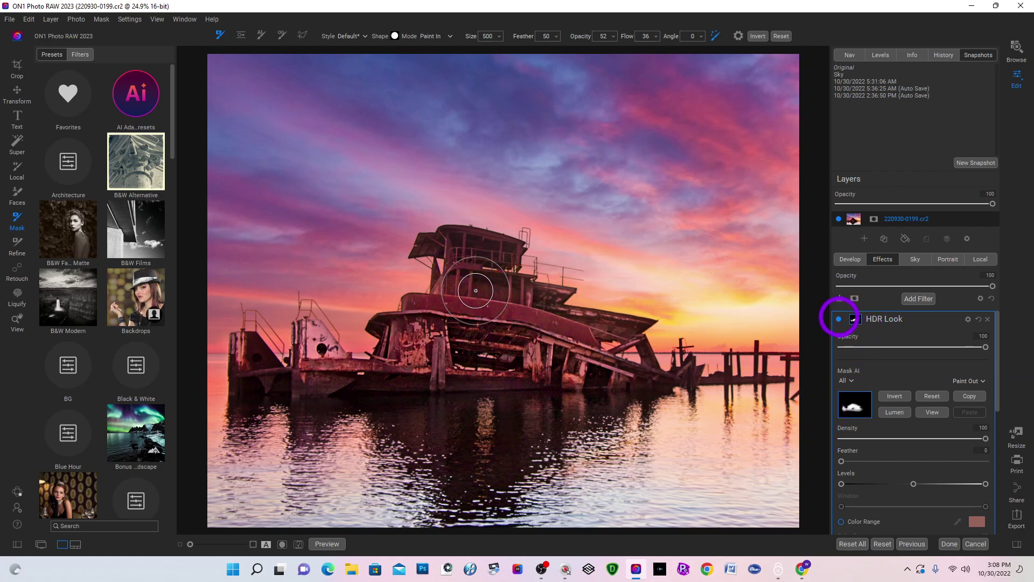
- Delete the HDR Look and add a new HDR Look masked to the AI Transport selection
{"action": "left_click", "coordinate": [989, 318]}
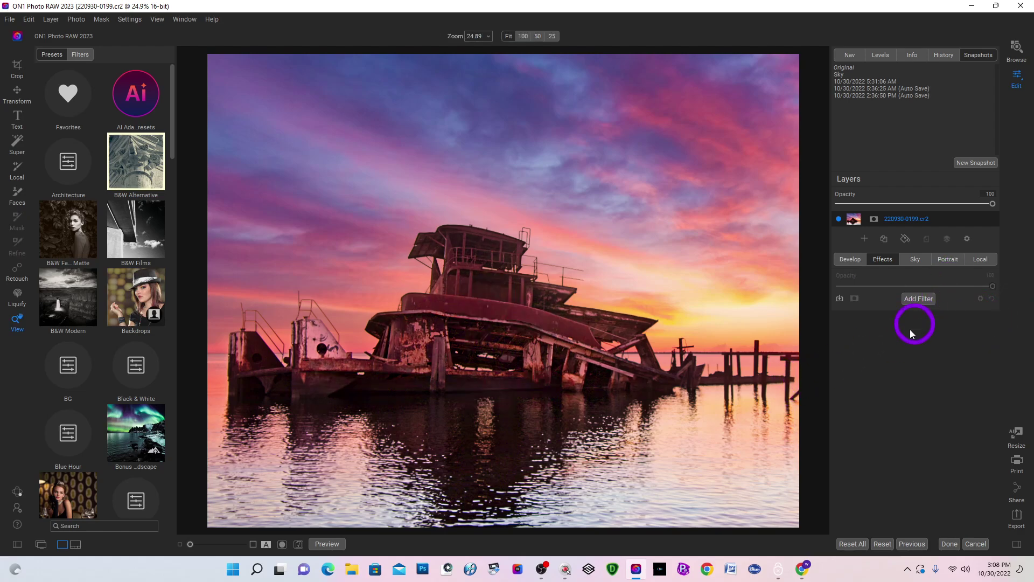
{"action": "left_click", "coordinate": [918, 299]}
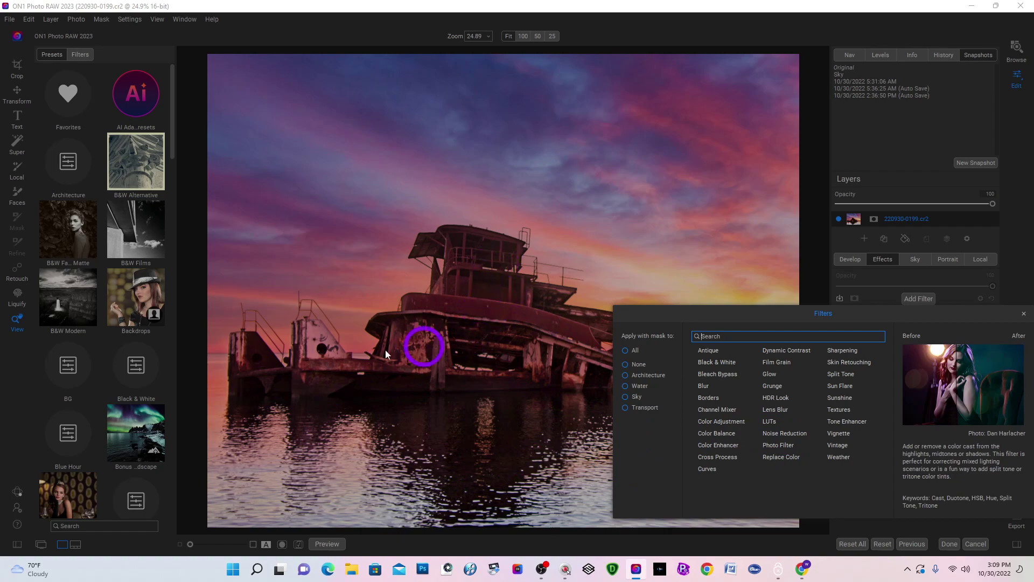
{"action": "left_click", "coordinate": [626, 408]}
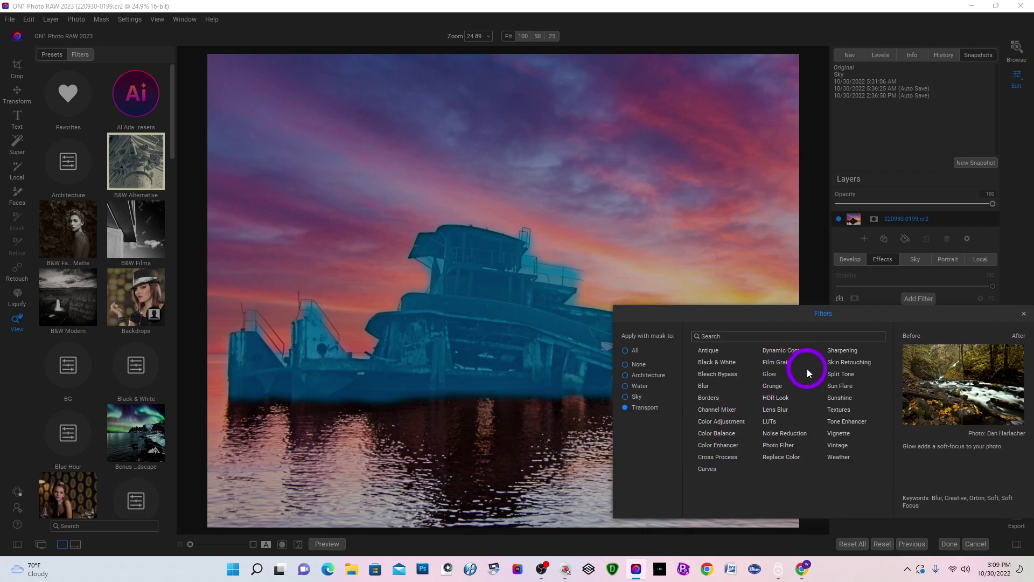
{"action": "left_click", "coordinate": [769, 399]}
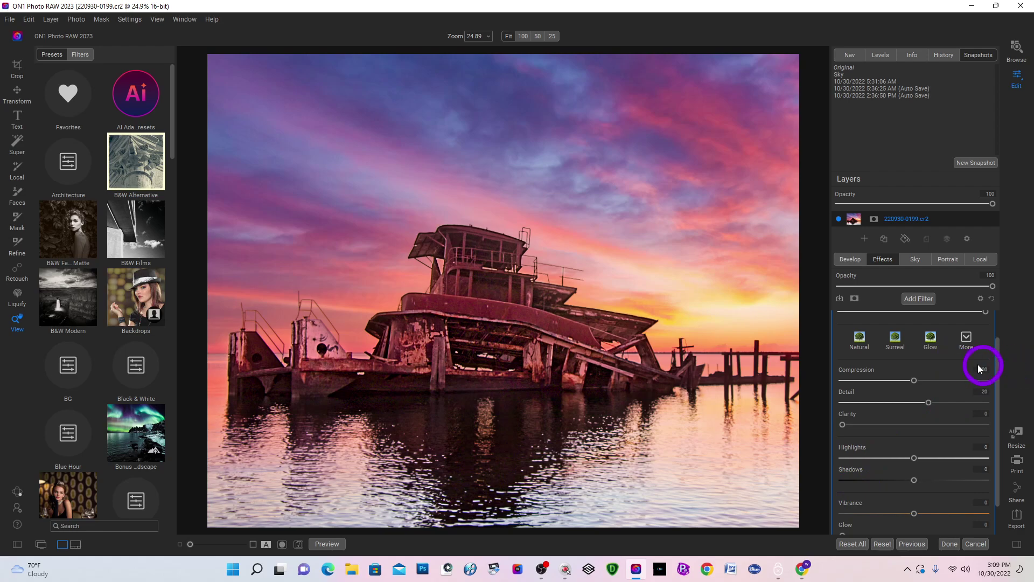
- Raise the HDR Look's Detail to 32 and Clarity to 11
{"action": "scroll", "coordinate": [904, 393], "scroll_direction": "up", "scroll_amount": 1}
{"action": "scroll", "coordinate": [910, 427], "scroll_direction": "down", "scroll_amount": 1}
{"action": "left_click_drag", "start_coordinate": [932, 402], "coordinate": [936, 403]}
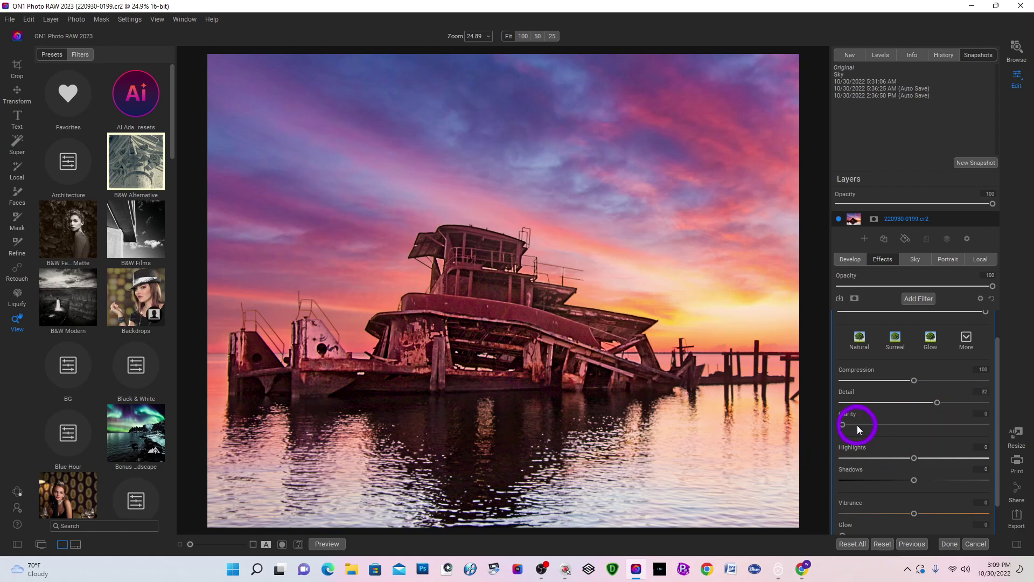
{"action": "left_click_drag", "start_coordinate": [857, 427], "coordinate": [859, 426]}
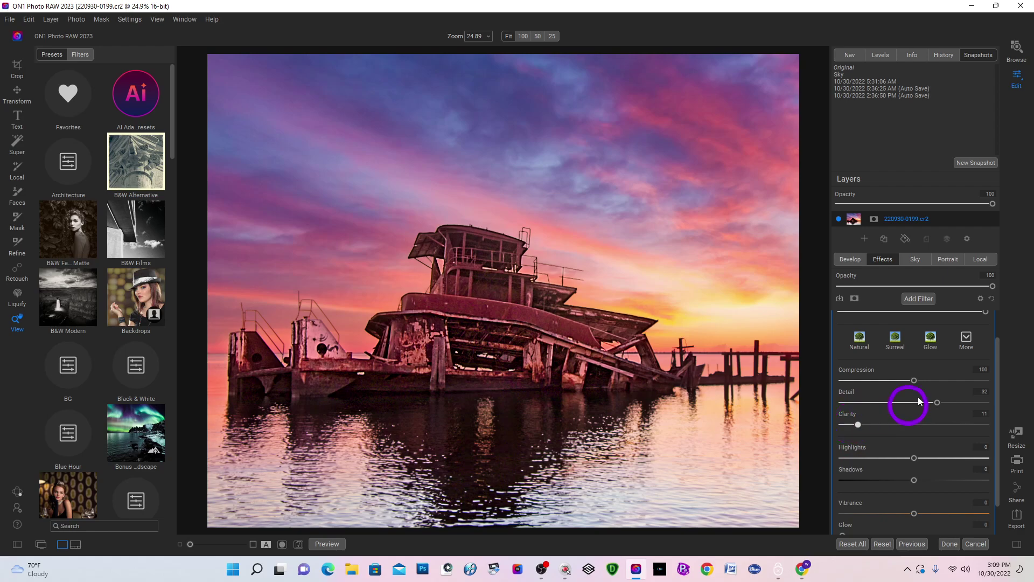
- Compare the HDR Look off and on, then lower its opacity to 62
{"action": "scroll", "coordinate": [903, 356], "scroll_direction": "up", "scroll_amount": 1}
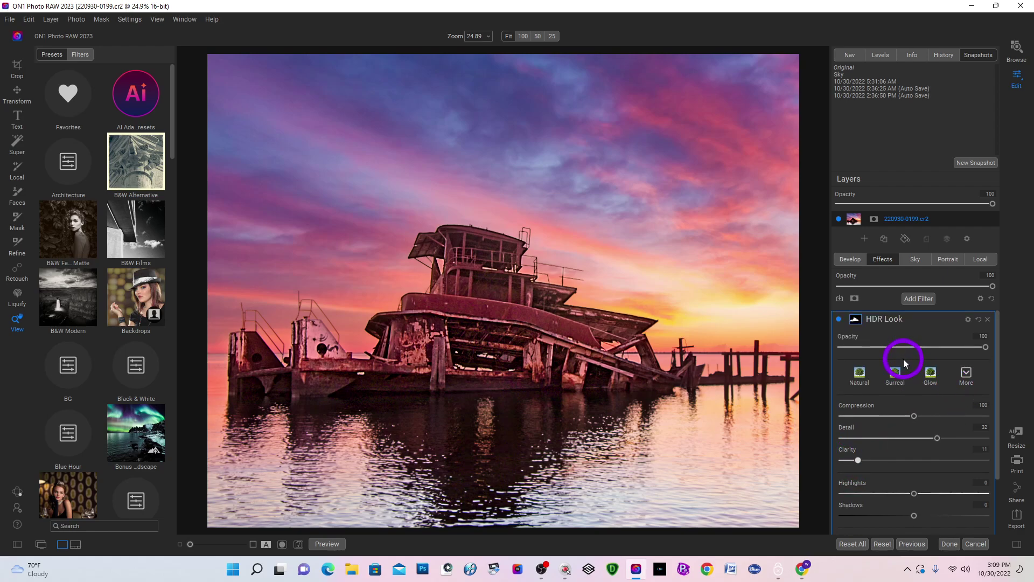
{"action": "left_click", "coordinate": [840, 318]}
{"action": "left_click", "coordinate": [840, 317]}
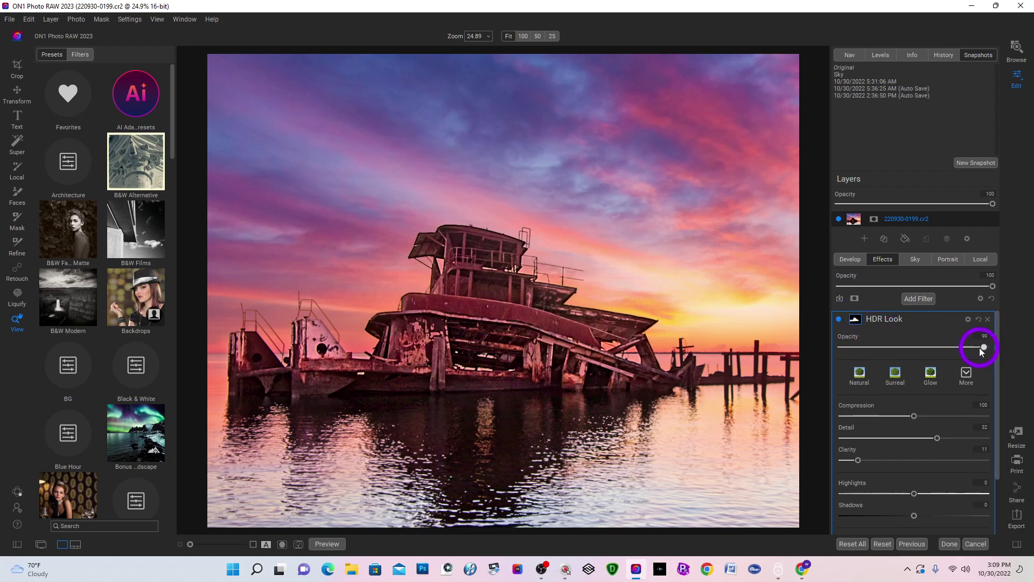
{"action": "left_click_drag", "start_coordinate": [982, 352], "coordinate": [930, 349]}
{"action": "left_click", "coordinate": [862, 389]}
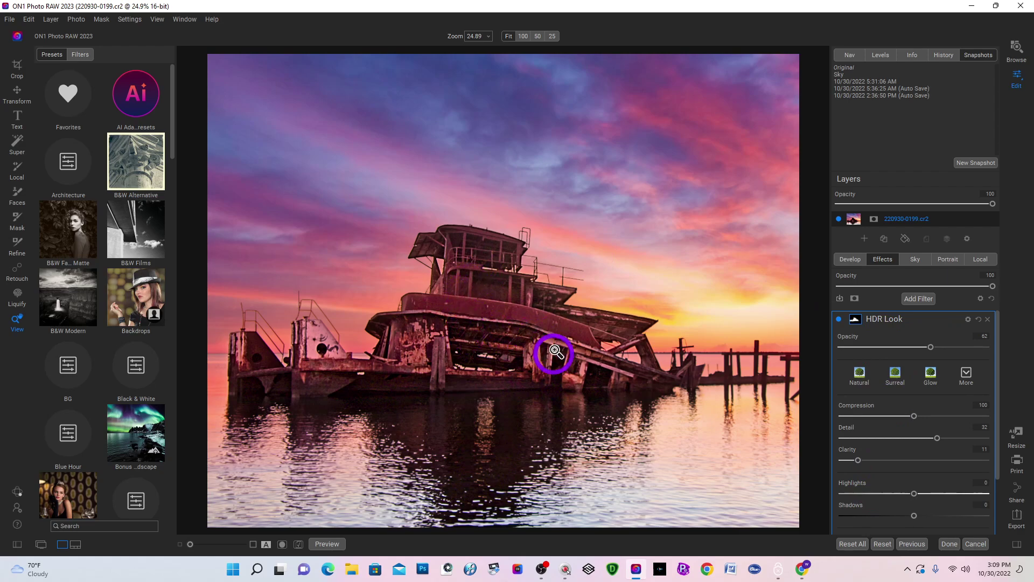
- Add a Vignette filter with the Big Softy preset
{"action": "left_click", "coordinate": [927, 367]}
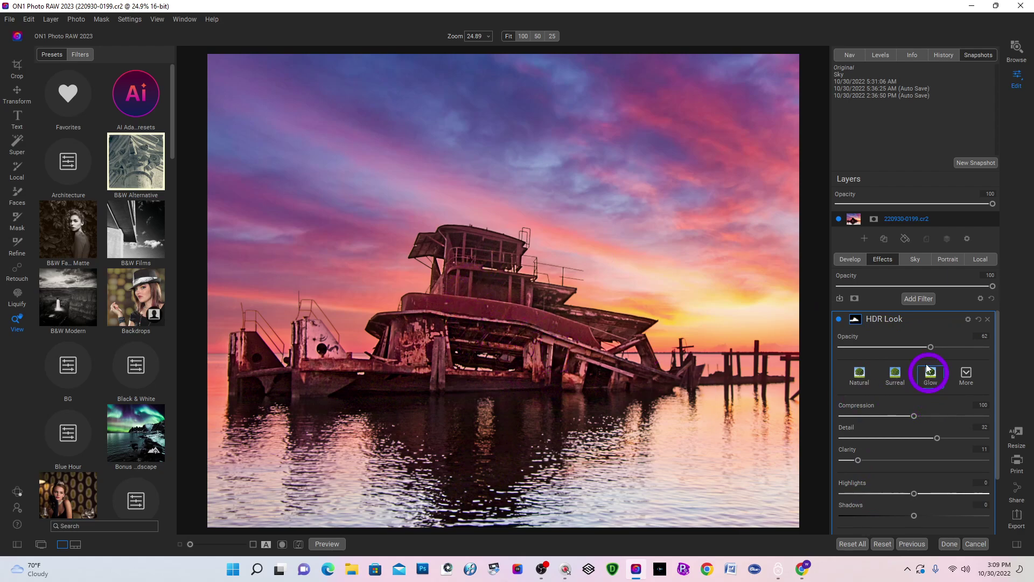
{"action": "left_click", "coordinate": [920, 299]}
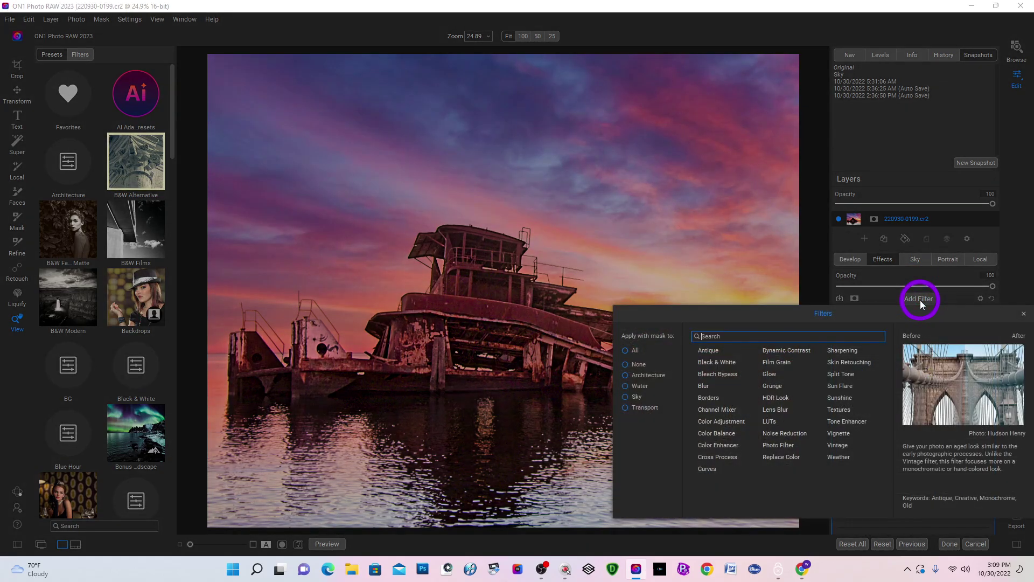
{"action": "left_click", "coordinate": [838, 439]}
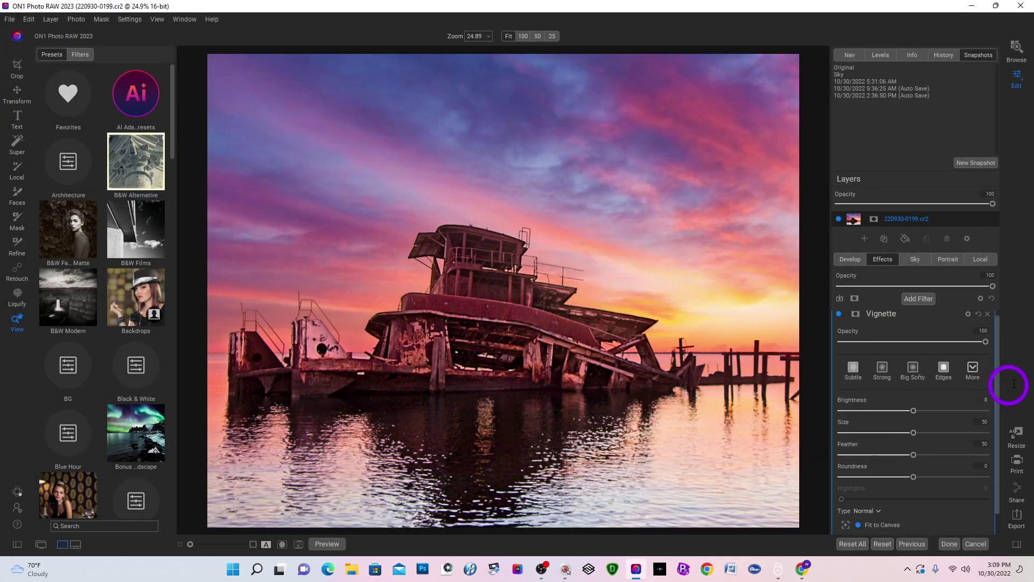
{"action": "left_click", "coordinate": [914, 371]}
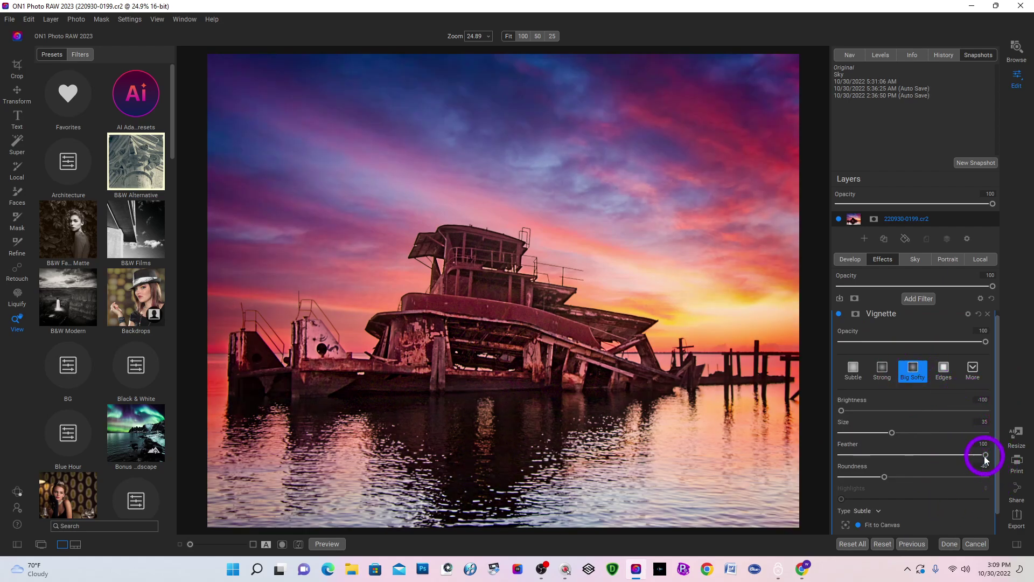
- Shape the vignette to Size 4 and Roundness 34, centred on the boat
{"action": "left_click_drag", "start_coordinate": [982, 458], "coordinate": [970, 459]}
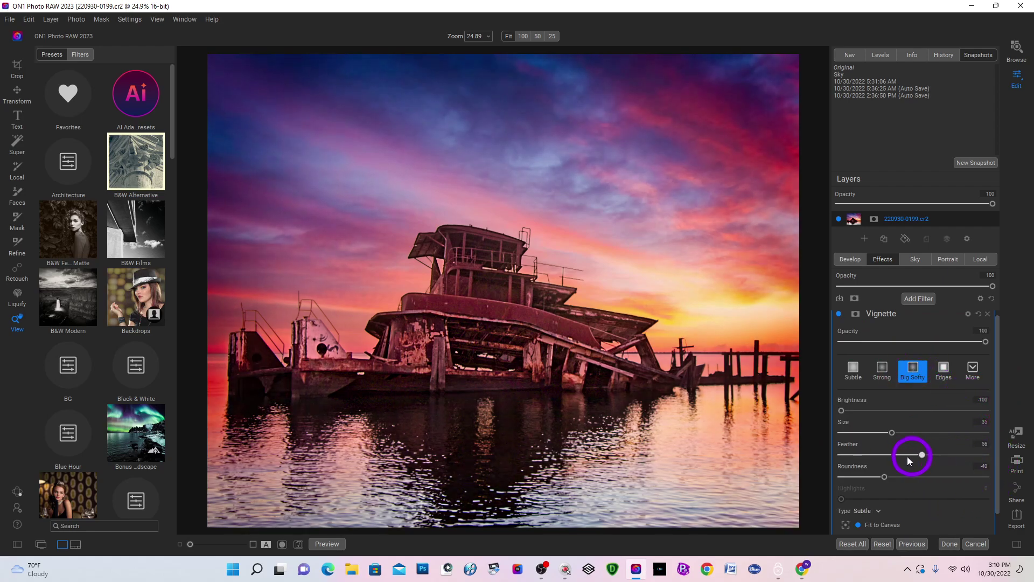
{"action": "left_click_drag", "start_coordinate": [903, 456], "coordinate": [837, 456]}
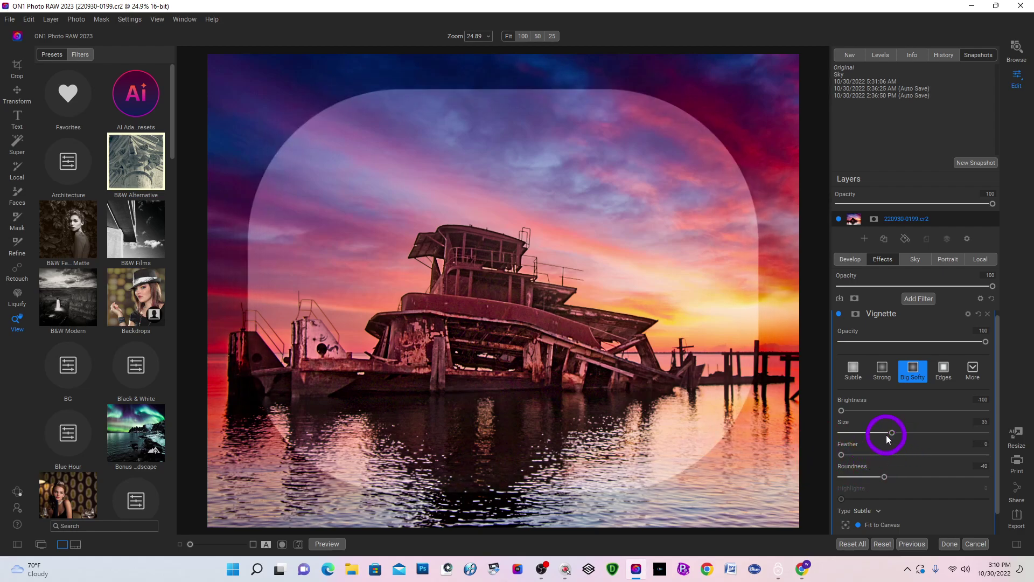
{"action": "left_click_drag", "start_coordinate": [891, 435], "coordinate": [848, 434]}
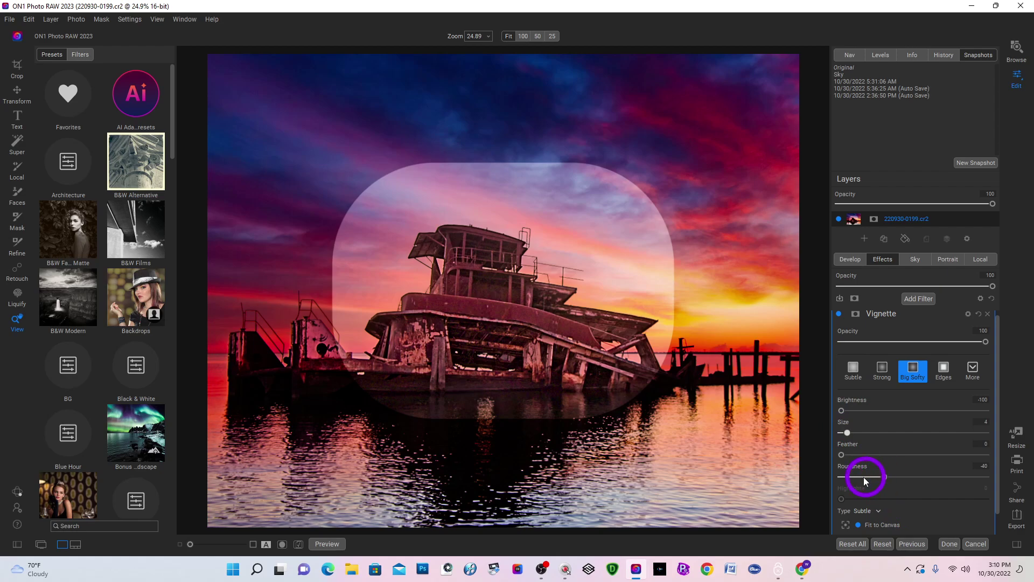
{"action": "left_click_drag", "start_coordinate": [886, 478], "coordinate": [937, 476]}
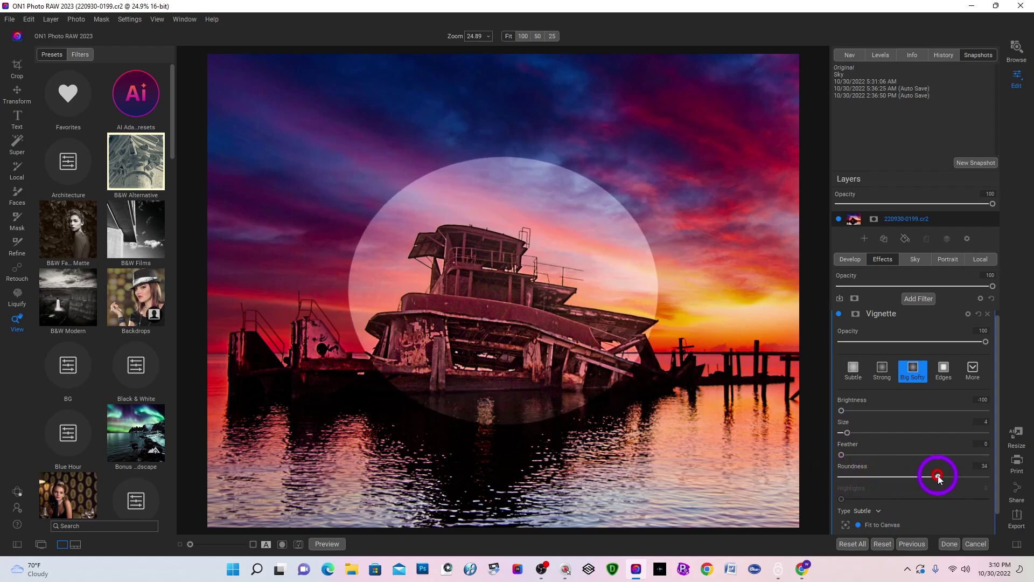
{"action": "left_click", "coordinate": [845, 525]}
{"action": "left_click_drag", "start_coordinate": [486, 277], "coordinate": [445, 318]}
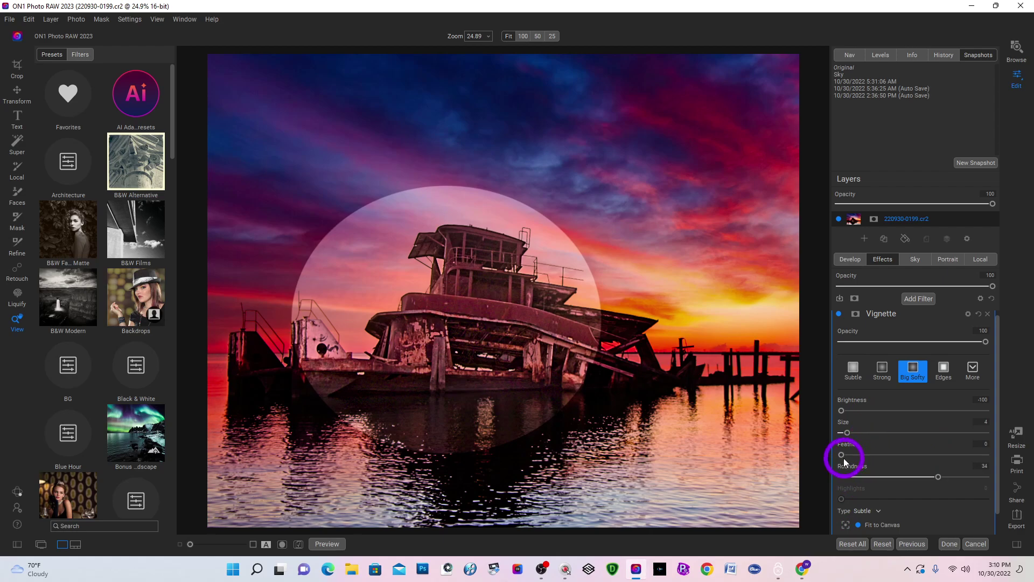
- Set the vignette Feather to 100 and its opacity to 78
{"action": "left_click_drag", "start_coordinate": [849, 456], "coordinate": [988, 456]}
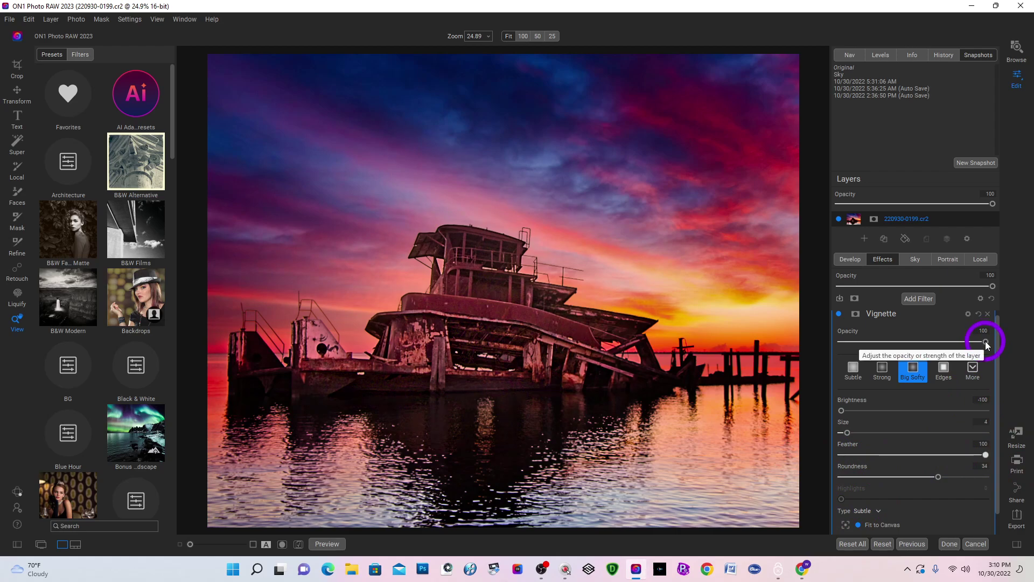
{"action": "left_click_drag", "start_coordinate": [985, 342], "coordinate": [960, 346]}
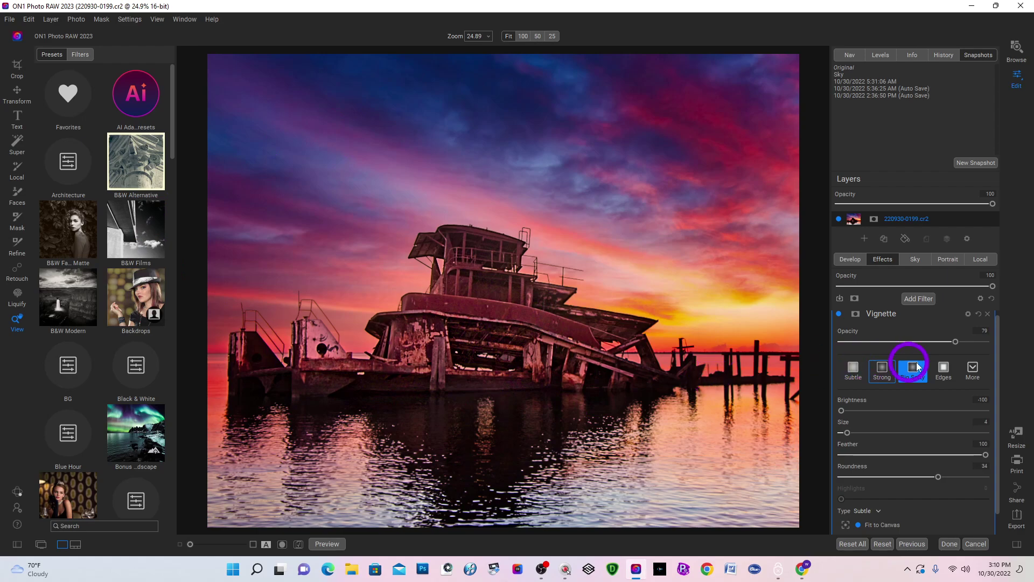
{"action": "left_click_drag", "start_coordinate": [955, 341], "coordinate": [953, 341]}
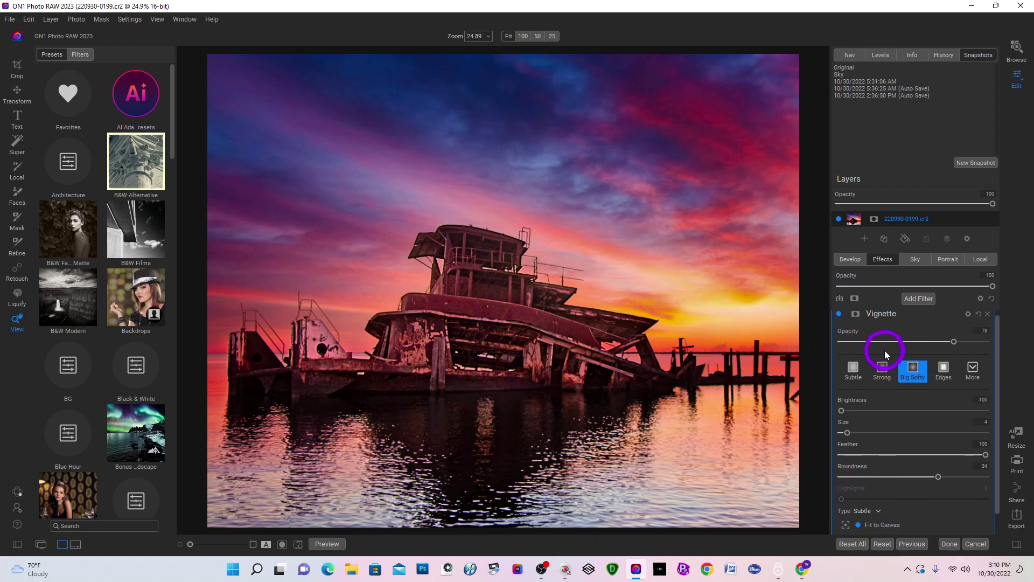
- Open the Vignette's mask with a Paint Out brush at opacity 31, size 1300
{"action": "left_click", "coordinate": [856, 320]}
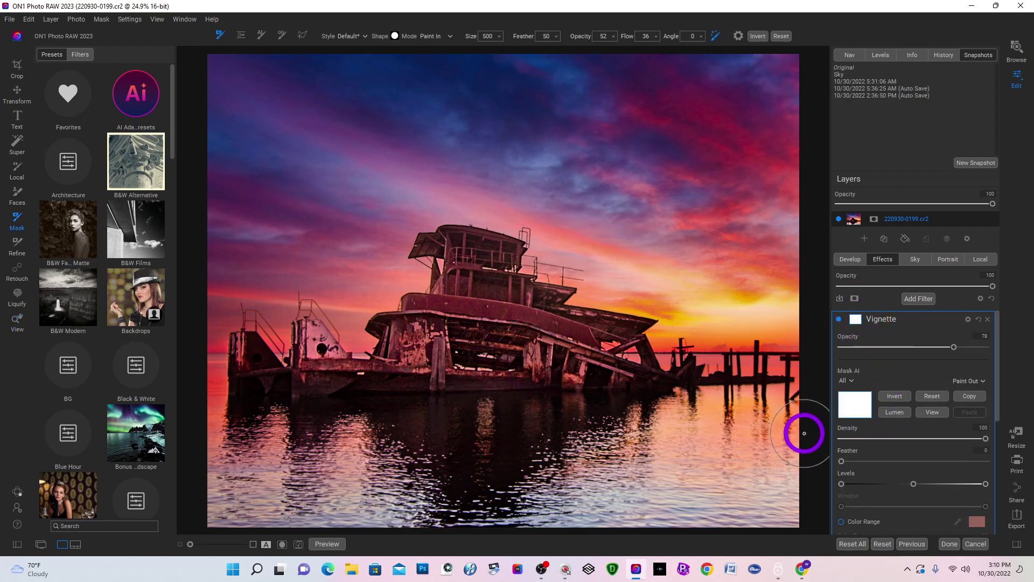
{"action": "left_click", "coordinate": [441, 36]}
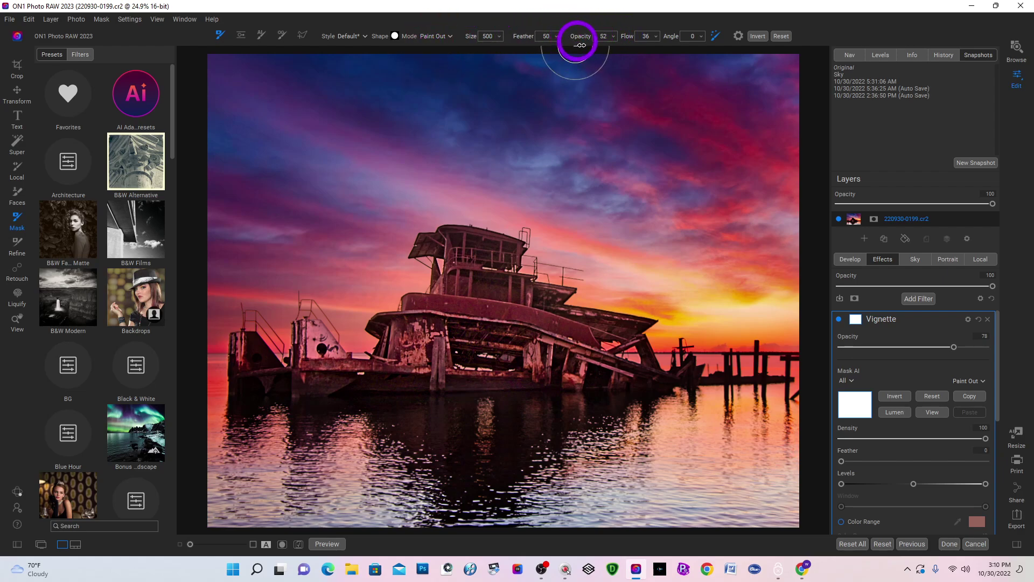
{"action": "left_click_drag", "start_coordinate": [581, 44], "coordinate": [567, 38]}
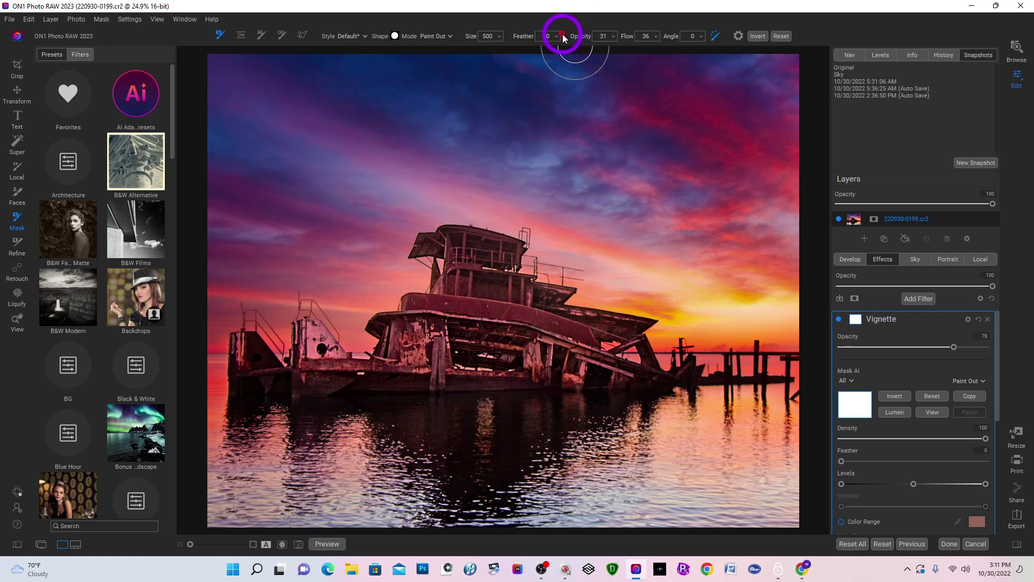
{"action": "scroll", "coordinate": [376, 169], "scroll_direction": "up", "scroll_amount": 8}
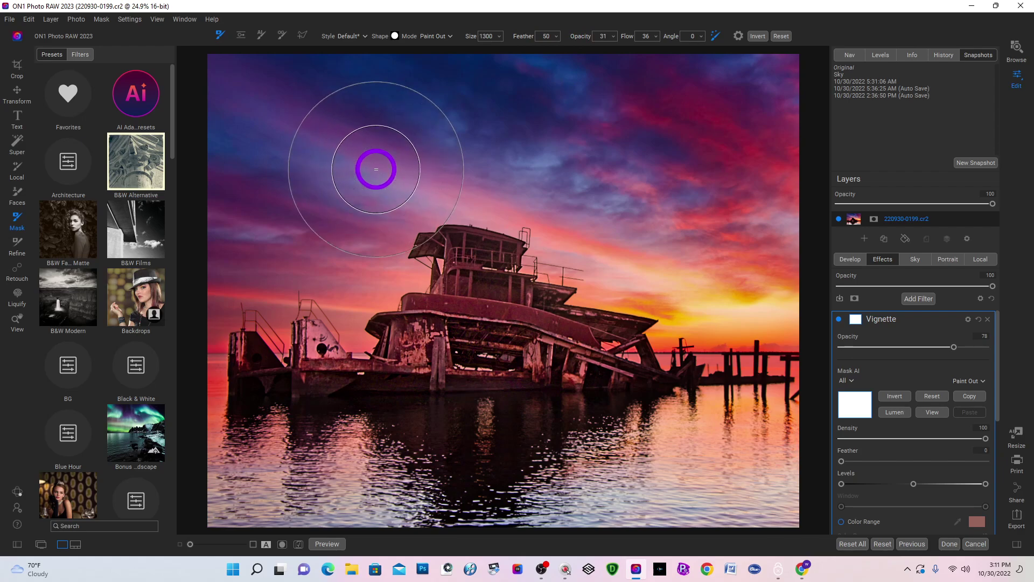
- Brush the vignette darkening out of the upper, middle and left sky
{"action": "mouse_move", "coordinate": [376, 169]}
{"action": "left_mouse_down"}
{"action": "mouse_move", "coordinate": [358, 143]}
{"action": "mouse_move", "coordinate": [497, 62]}
{"action": "mouse_move", "coordinate": [526, 62]}
{"action": "mouse_move", "coordinate": [537, 79]}
{"action": "left_mouse_up"}
{"action": "mouse_move", "coordinate": [406, 84]}
{"action": "left_mouse_down"}
{"action": "mouse_move", "coordinate": [298, 131]}
{"action": "mouse_move", "coordinate": [291, 179]}
{"action": "mouse_move", "coordinate": [468, 152]}
{"action": "mouse_move", "coordinate": [410, 123]}
{"action": "left_mouse_up"}
{"action": "mouse_move", "coordinate": [463, 142]}
{"action": "left_mouse_down"}
{"action": "mouse_move", "coordinate": [249, 215]}
{"action": "mouse_move", "coordinate": [404, 88]}
{"action": "mouse_move", "coordinate": [554, 156]}
{"action": "mouse_move", "coordinate": [541, 137]}
{"action": "left_mouse_up"}
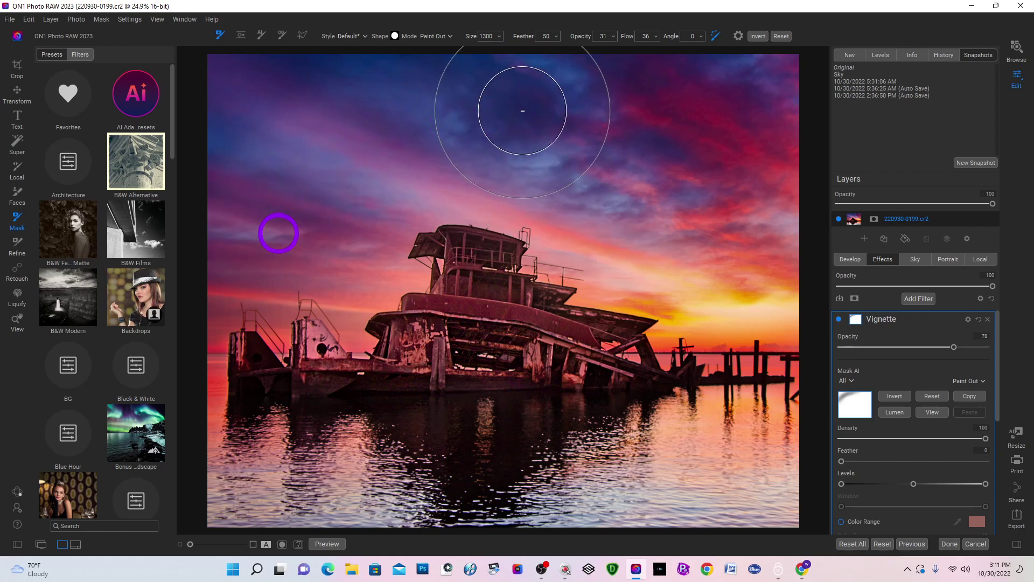
{"action": "mouse_move", "coordinate": [264, 336]}
{"action": "left_mouse_down"}
{"action": "mouse_move", "coordinate": [328, 323]}
{"action": "mouse_move", "coordinate": [436, 212]}
{"action": "mouse_move", "coordinate": [357, 127]}
{"action": "mouse_move", "coordinate": [236, 330]}
{"action": "mouse_move", "coordinate": [371, 563]}
{"action": "mouse_move", "coordinate": [341, 203]}
{"action": "mouse_move", "coordinate": [279, 298]}
{"action": "mouse_move", "coordinate": [403, 505]}
{"action": "mouse_move", "coordinate": [334, 247]}
{"action": "mouse_move", "coordinate": [358, 127]}
{"action": "mouse_move", "coordinate": [780, 143]}
{"action": "mouse_move", "coordinate": [752, 122]}
{"action": "mouse_move", "coordinate": [560, 132]}
{"action": "mouse_move", "coordinate": [333, 205]}
{"action": "mouse_move", "coordinate": [298, 379]}
{"action": "mouse_move", "coordinate": [368, 492]}
{"action": "mouse_move", "coordinate": [312, 454]}
{"action": "mouse_move", "coordinate": [268, 302]}
{"action": "mouse_move", "coordinate": [335, 140]}
{"action": "mouse_move", "coordinate": [267, 173]}
{"action": "mouse_move", "coordinate": [335, 92]}
{"action": "left_mouse_up"}
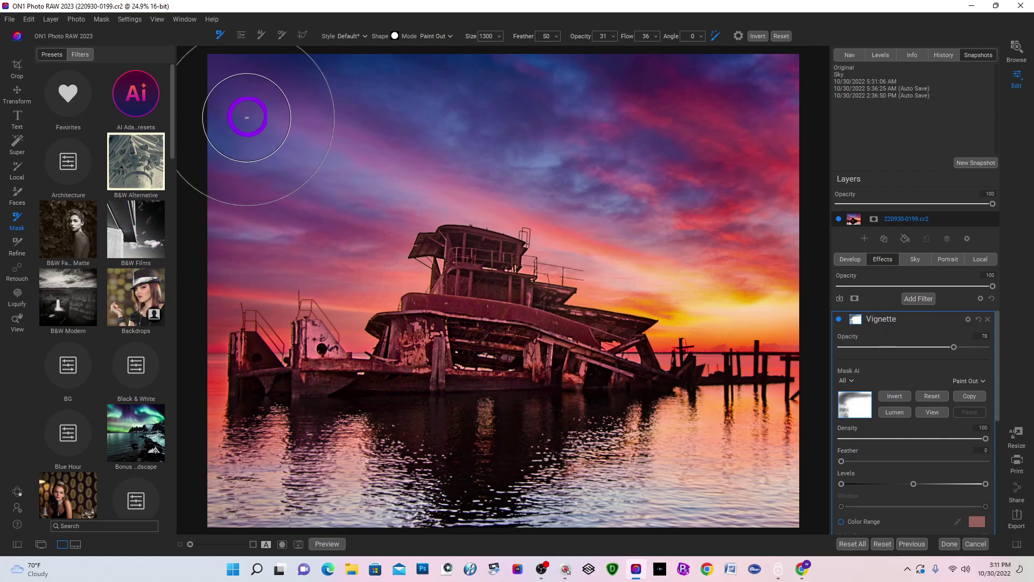
{"action": "left_click", "coordinate": [258, 267]}
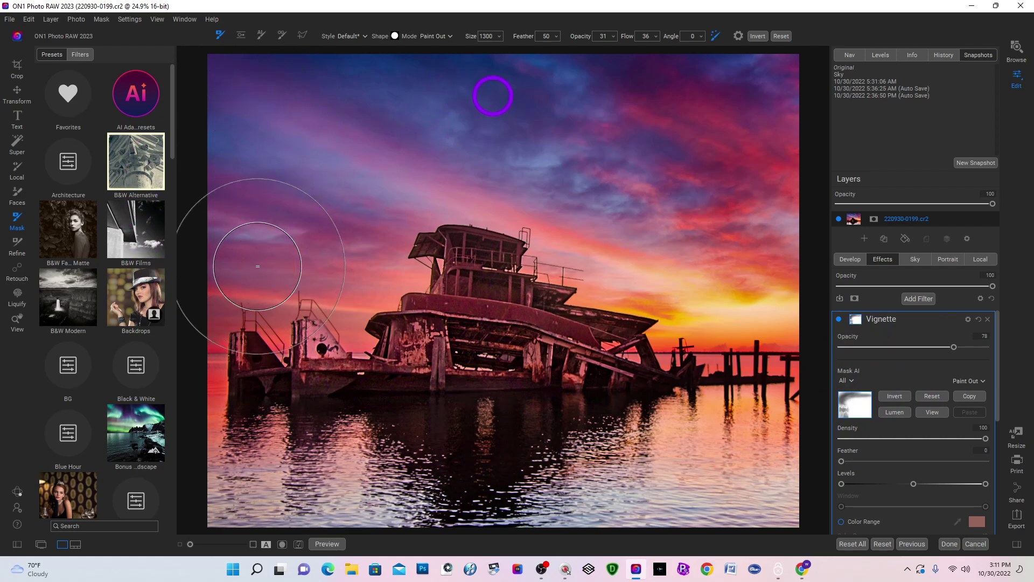
{"action": "mouse_move", "coordinate": [487, 93]}
{"action": "left_mouse_down"}
{"action": "mouse_move", "coordinate": [469, 85]}
{"action": "mouse_move", "coordinate": [351, 155]}
{"action": "left_mouse_up"}
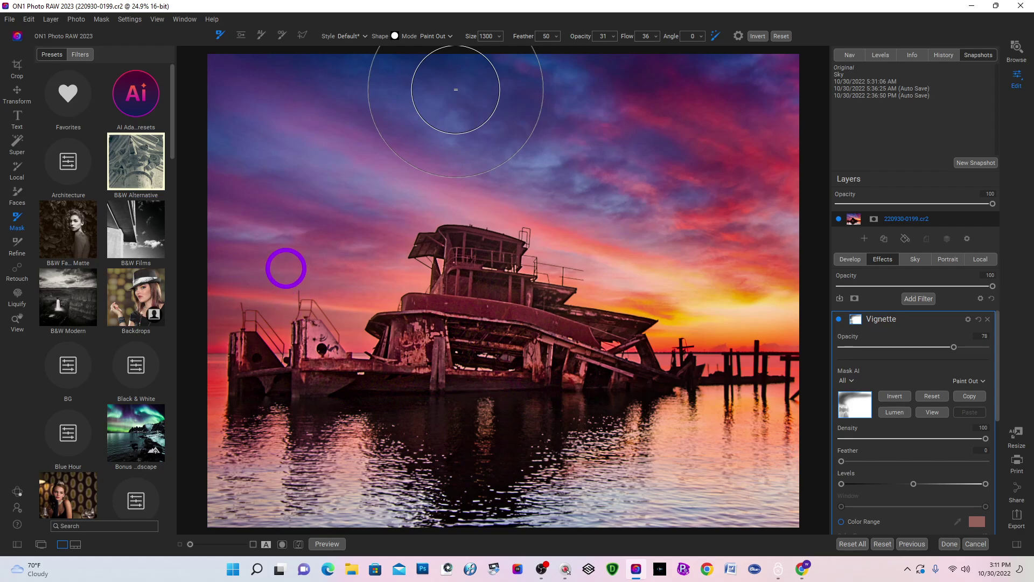
- Compare the edit without the Vignette and against the original, then brush the vignette mask over the water
{"action": "left_click", "coordinate": [839, 319]}
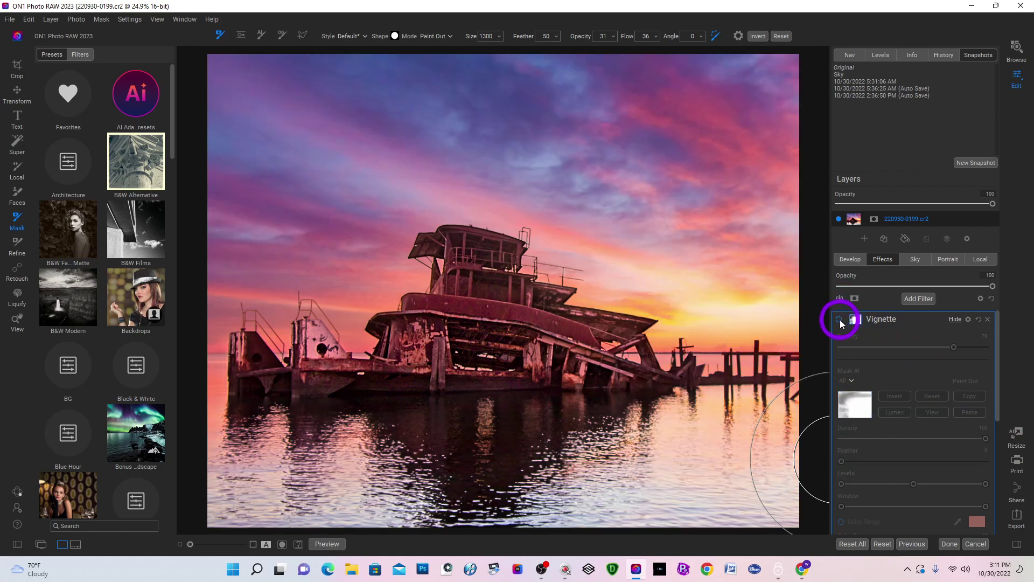
{"action": "left_click", "coordinate": [840, 320]}
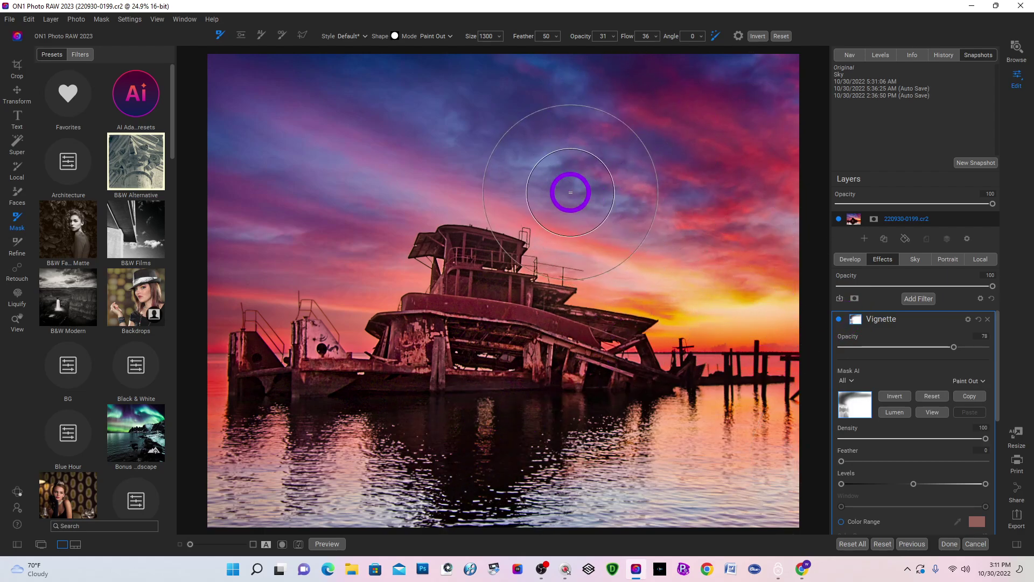
{"action": "key", "text": "backslash"}
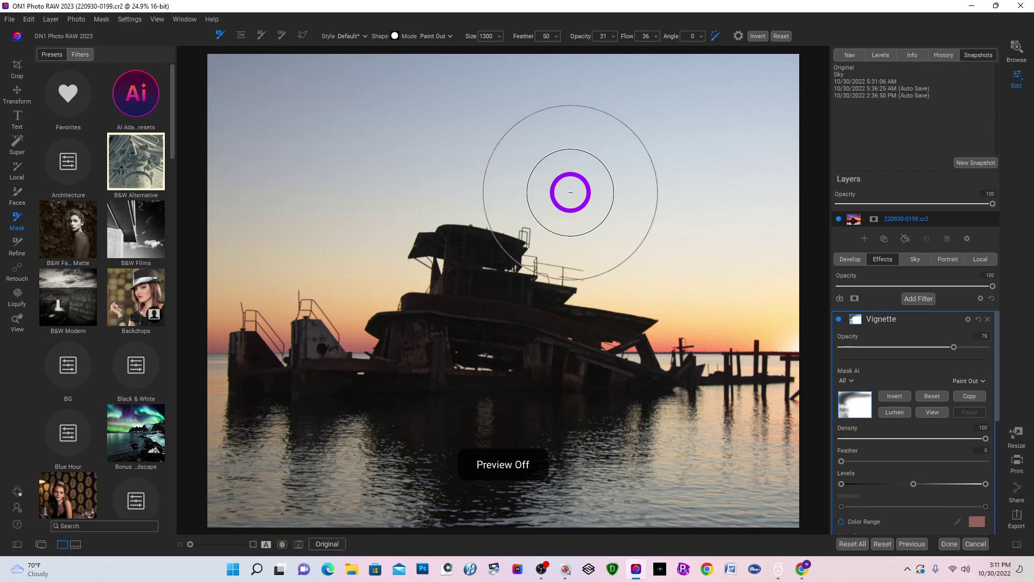
{"action": "key", "text": "backslash"}
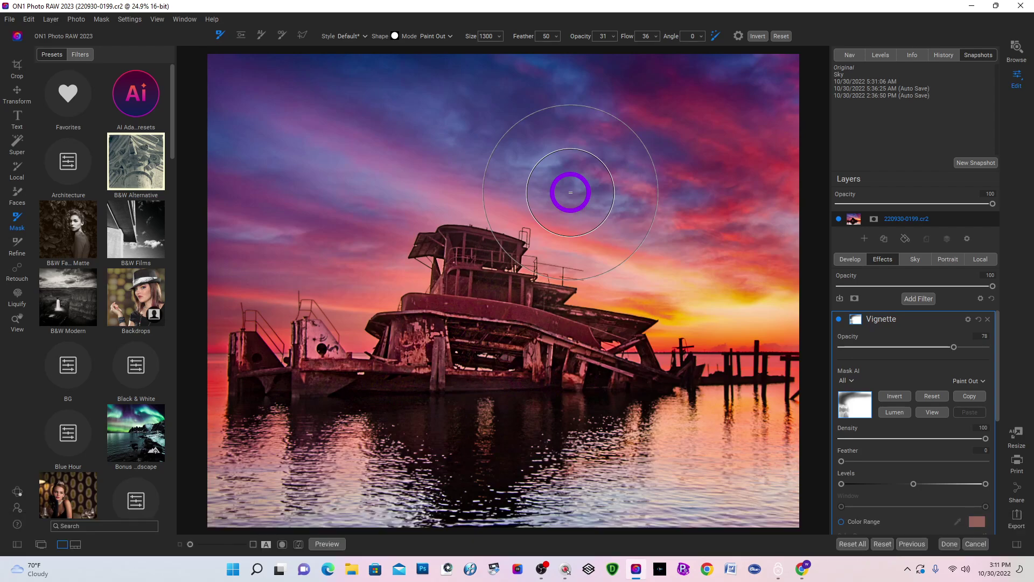
{"action": "mouse_move", "coordinate": [570, 192]}
{"action": "left_mouse_down"}
{"action": "mouse_move", "coordinate": [591, 213]}
{"action": "mouse_move", "coordinate": [642, 373]}
{"action": "mouse_move", "coordinate": [635, 362]}
{"action": "mouse_move", "coordinate": [545, 434]}
{"action": "left_mouse_up"}
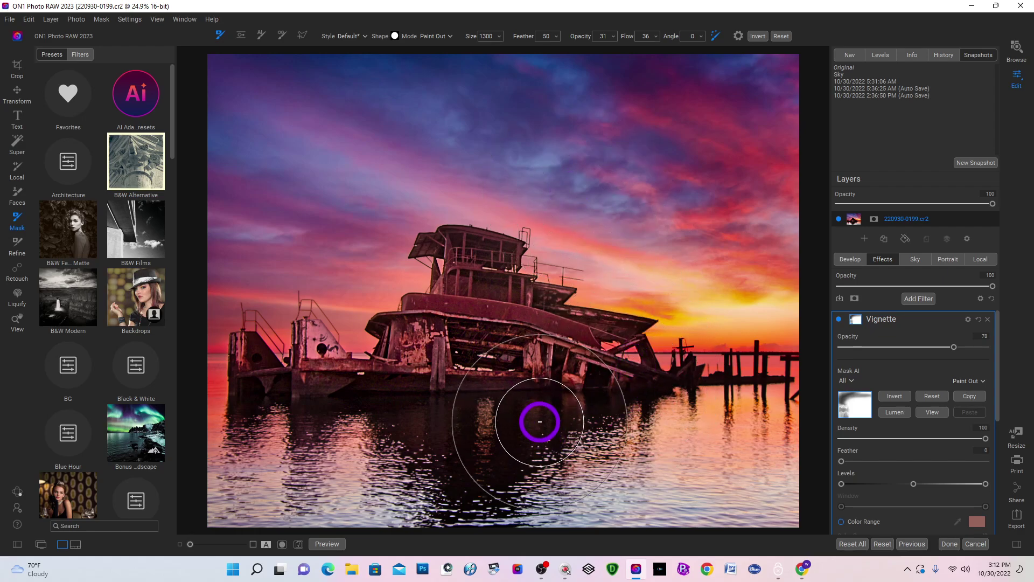